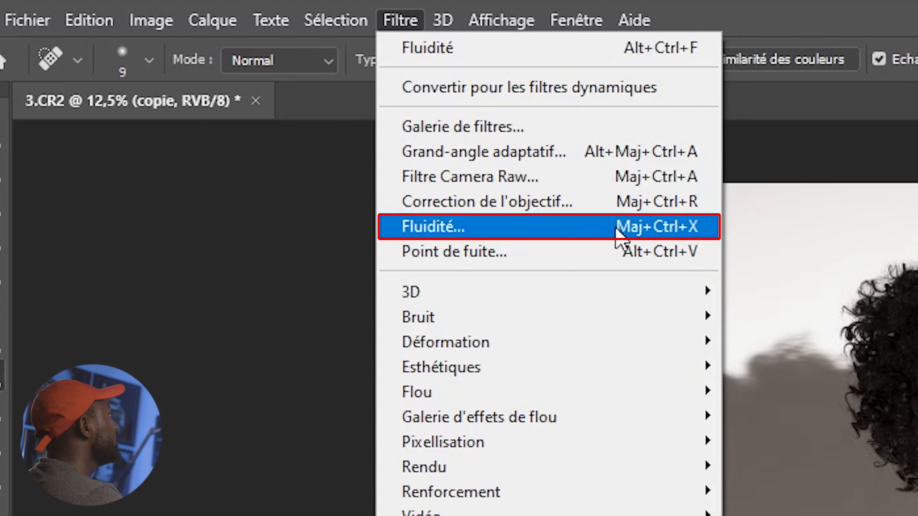
# Open the Liquify (Fluidité) filter on the portrait and magnify the woman's face to 50%.
pyautogui.click(584, 228)
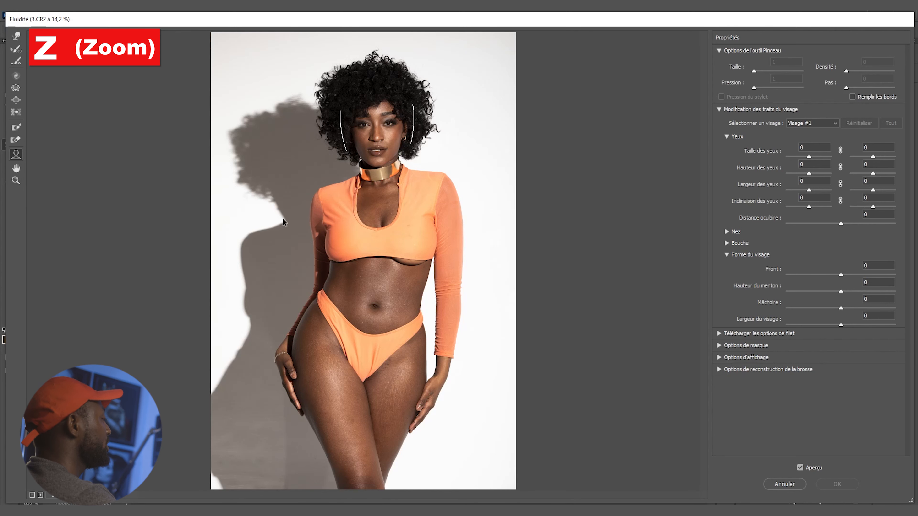
pyautogui.press('z')
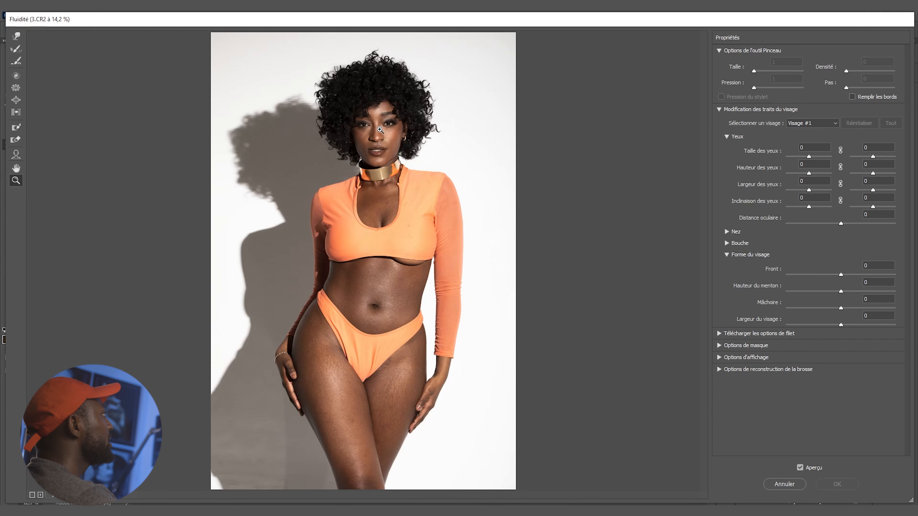
pyautogui.click(371, 127)
pyautogui.click(384, 233)
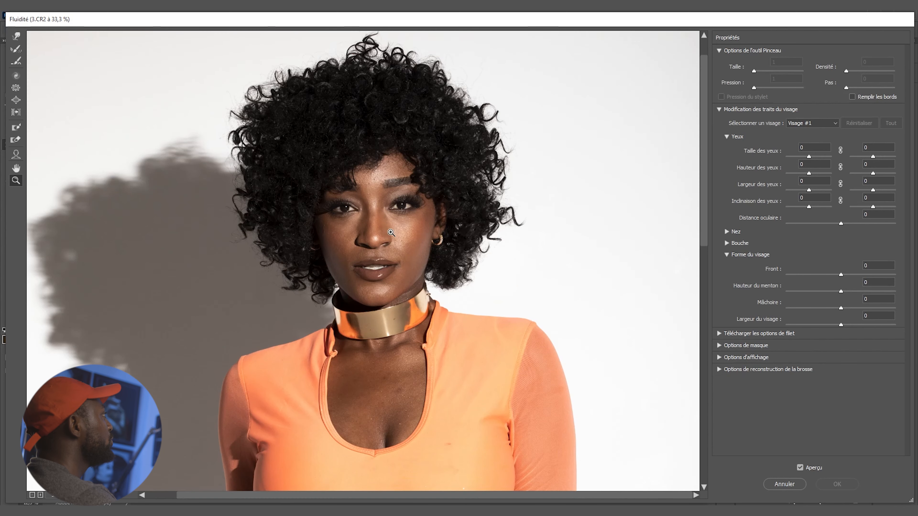
pyautogui.click(351, 234)
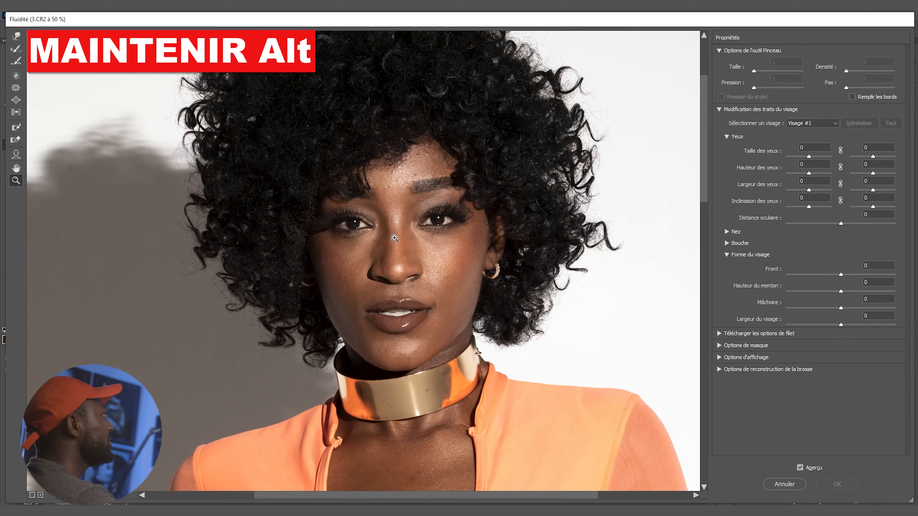
# Zoom the preview out from the face to 12.5% to see the full figure.
pyautogui.keyDown('alt'); pyautogui.click(394, 239); pyautogui.keyUp('alt')
pyautogui.keyDown('alt'); pyautogui.click(395, 238); pyautogui.keyUp('alt')
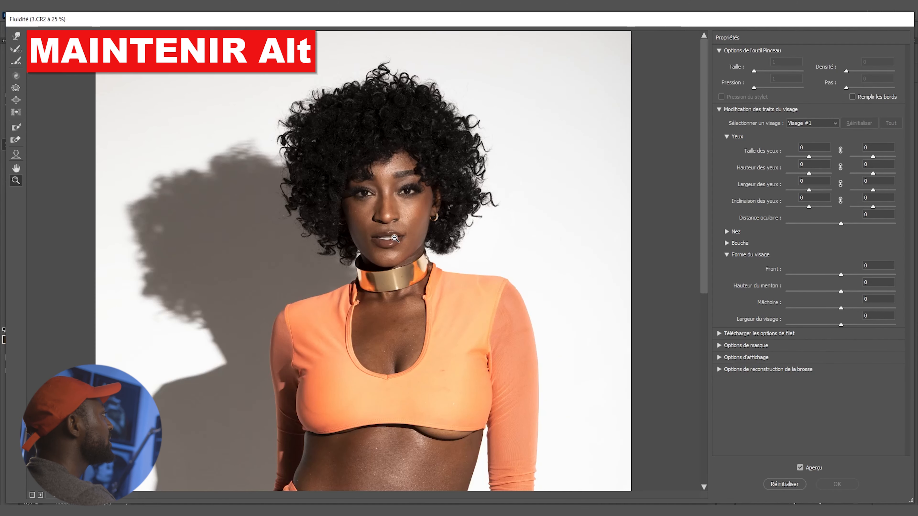
pyautogui.keyDown('alt'); pyautogui.click(395, 238); pyautogui.keyUp('alt')
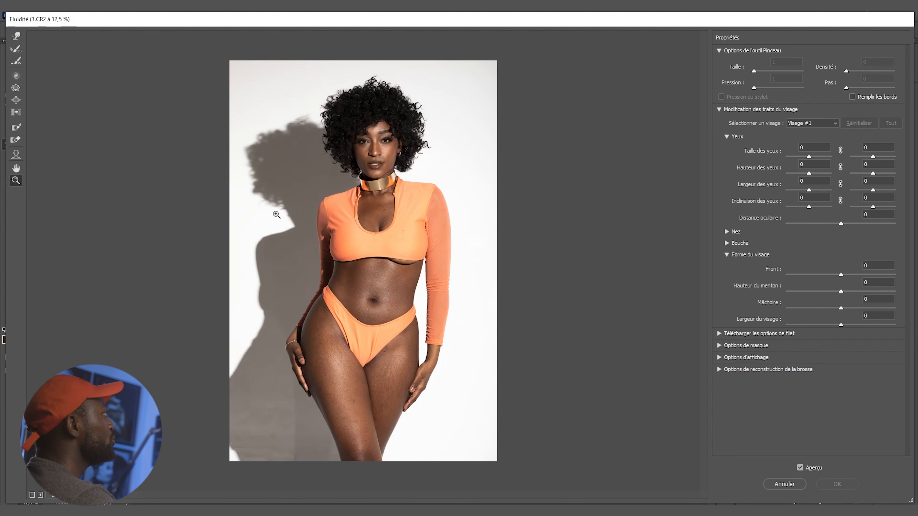
# Magnify the neck and chest area to 50%, and return the preview to 12.5%.
pyautogui.click(391, 225)
pyautogui.click(391, 225)
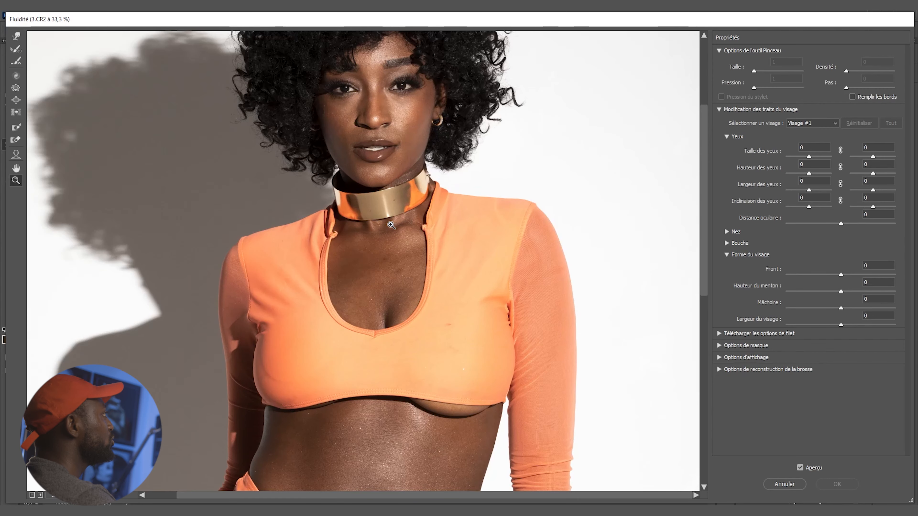
pyautogui.click(391, 225)
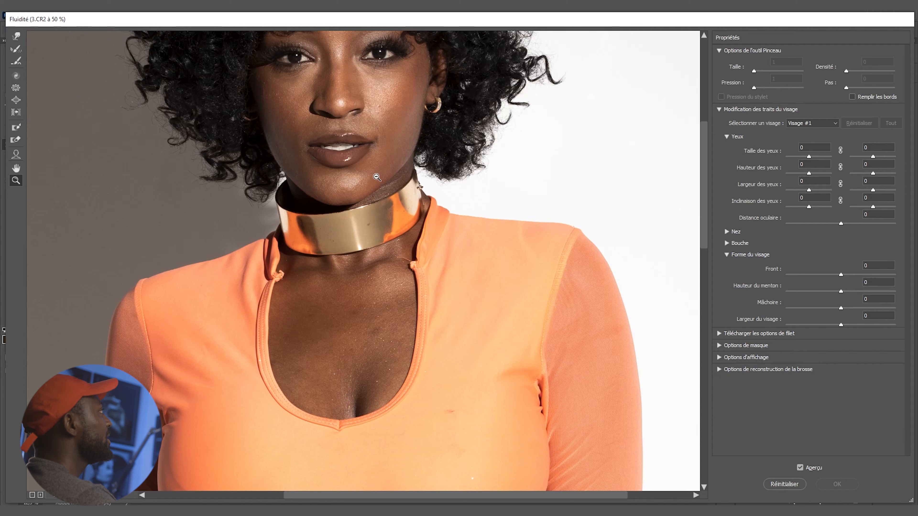
pyautogui.press('alt')
pyautogui.keyDown('alt'); pyautogui.click(377, 174); pyautogui.keyUp('alt')
pyautogui.keyDown('alt'); pyautogui.click(377, 174); pyautogui.keyUp('alt')
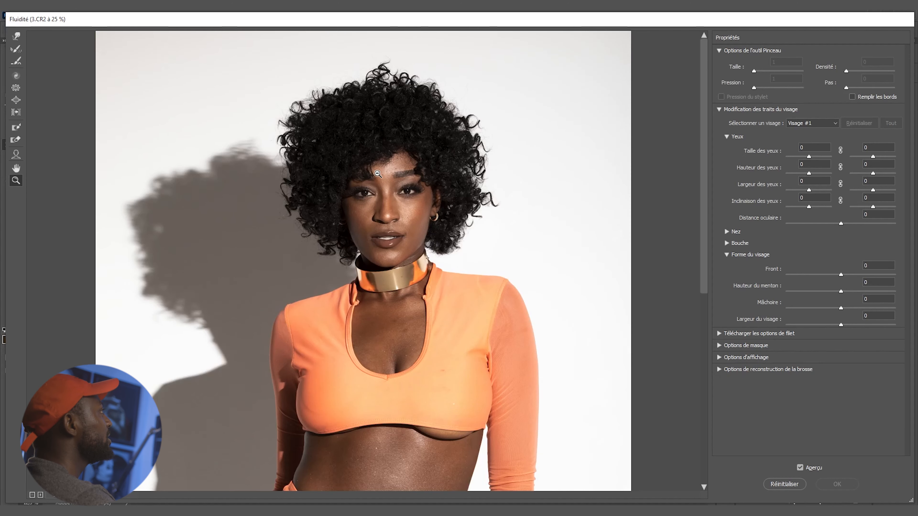
pyautogui.keyDown('alt'); pyautogui.click(394, 190); pyautogui.keyUp('alt')
pyautogui.press('alt')
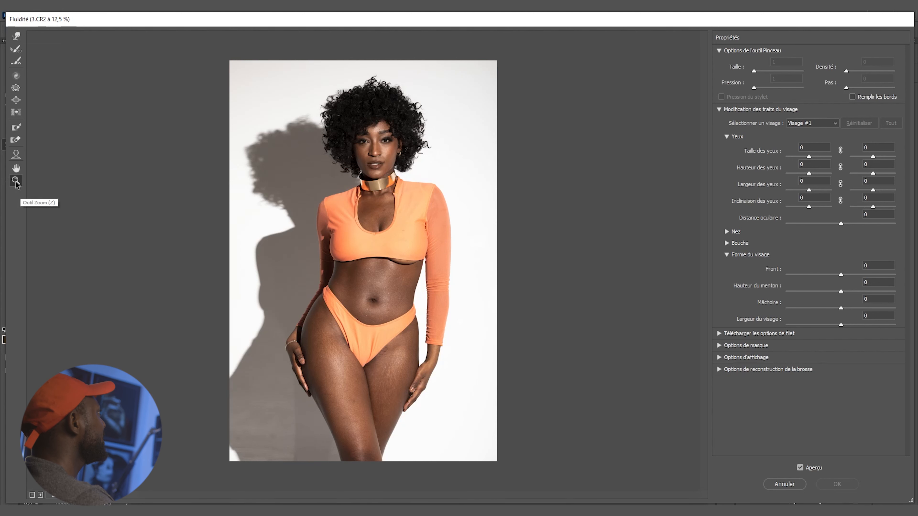
# Enlarge the photo to 33.3% and pan across the figure between the hair, torso and thighs.
pyautogui.click(367, 237)
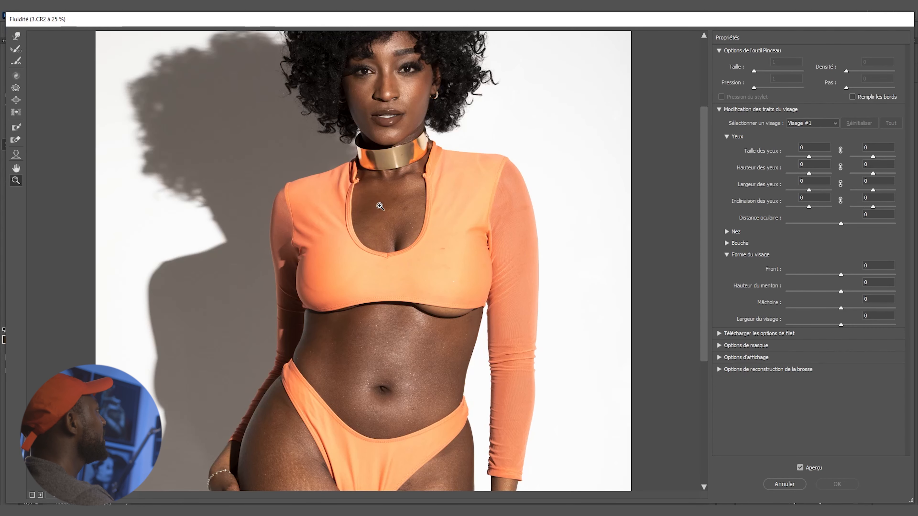
pyautogui.click(371, 171)
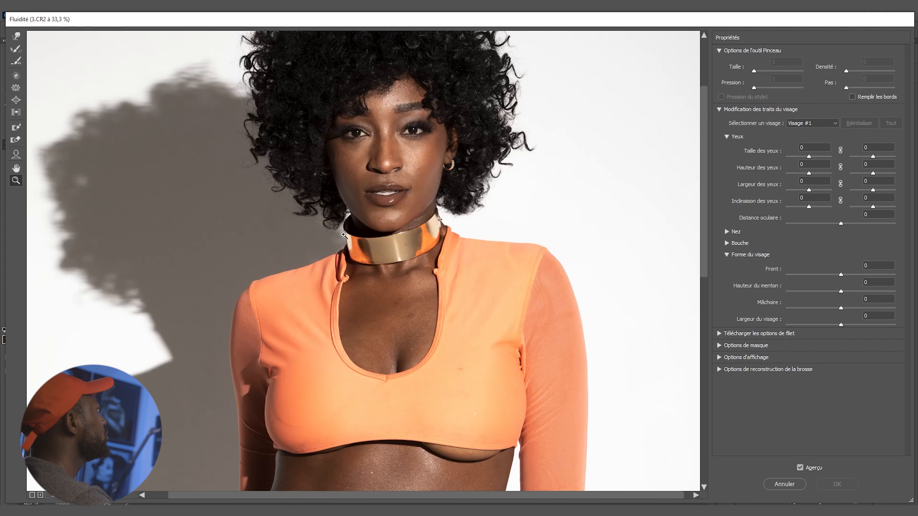
pyautogui.click(17, 170)
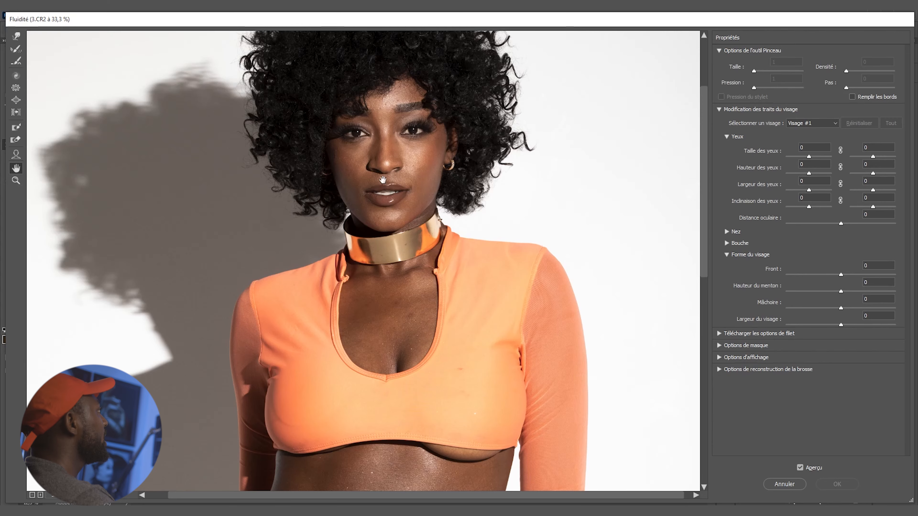
pyautogui.moveTo(387, 179); pyautogui.dragTo(397, 291)
pyautogui.moveTo(266, 350); pyautogui.dragTo(287, 191)
pyautogui.moveTo(379, 365); pyautogui.dragTo(371, 90)
pyautogui.moveTo(303, 280); pyautogui.dragTo(296, 151)
pyautogui.moveTo(317, 307); pyautogui.dragTo(292, 257)
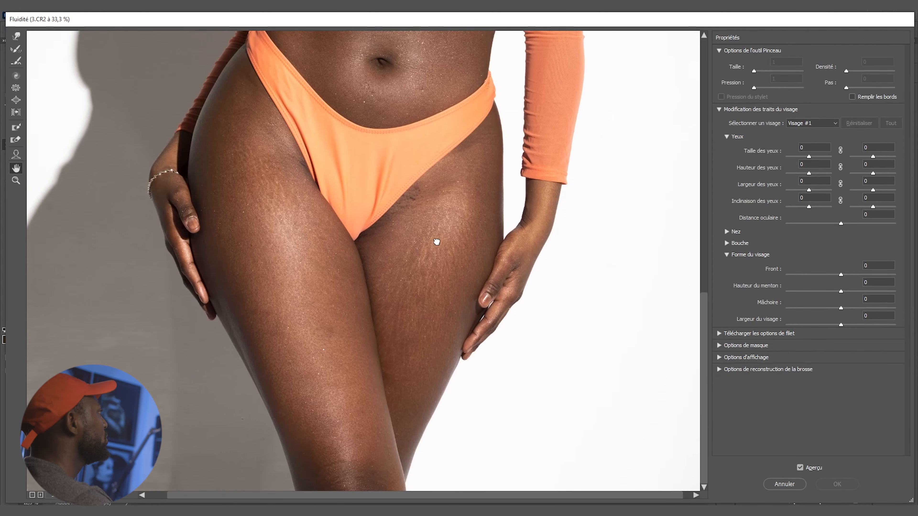
pyautogui.moveTo(437, 242); pyautogui.dragTo(183, 269)
pyautogui.moveTo(383, 172); pyautogui.dragTo(381, 409)
pyautogui.moveTo(400, 261); pyautogui.dragTo(393, 487)
pyautogui.moveTo(376, 249); pyautogui.dragTo(385, 365)
pyautogui.moveTo(106, 313); pyautogui.dragTo(467, 363)
pyautogui.moveTo(483, 407); pyautogui.dragTo(475, 260)
pyautogui.moveTo(495, 376); pyautogui.dragTo(469, 254)
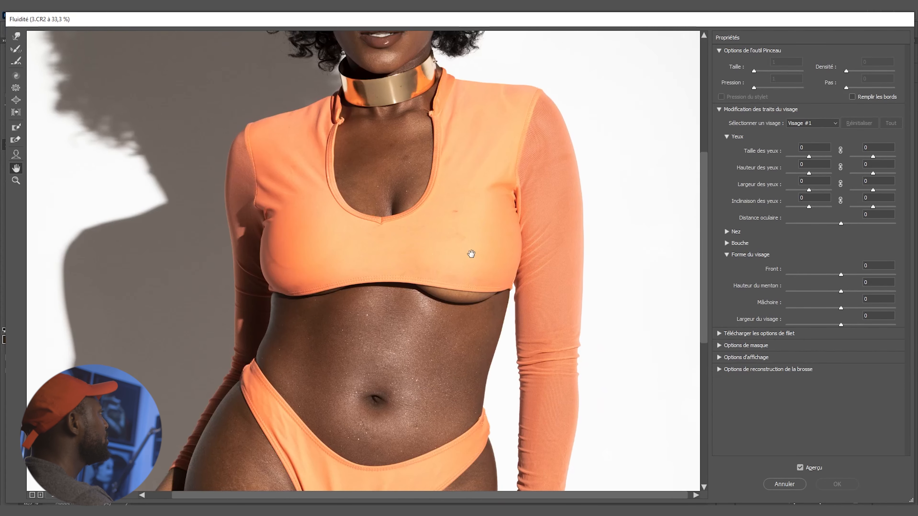
pyautogui.moveTo(438, 350); pyautogui.dragTo(442, 221)
pyautogui.moveTo(347, 240)
pyautogui.mouseDown()
pyautogui.moveTo(381, 211)
pyautogui.moveTo(384, 174)
pyautogui.mouseUp()
pyautogui.moveTo(253, 319)
pyautogui.mouseDown()
pyautogui.moveTo(260, 264)
pyautogui.moveTo(293, 207)
pyautogui.moveTo(304, 437)
pyautogui.mouseUp()
pyautogui.moveTo(306, 203); pyautogui.dragTo(309, 395)
pyautogui.moveTo(303, 239); pyautogui.dragTo(309, 409)
pyautogui.moveTo(464, 285); pyautogui.dragTo(416, 285)
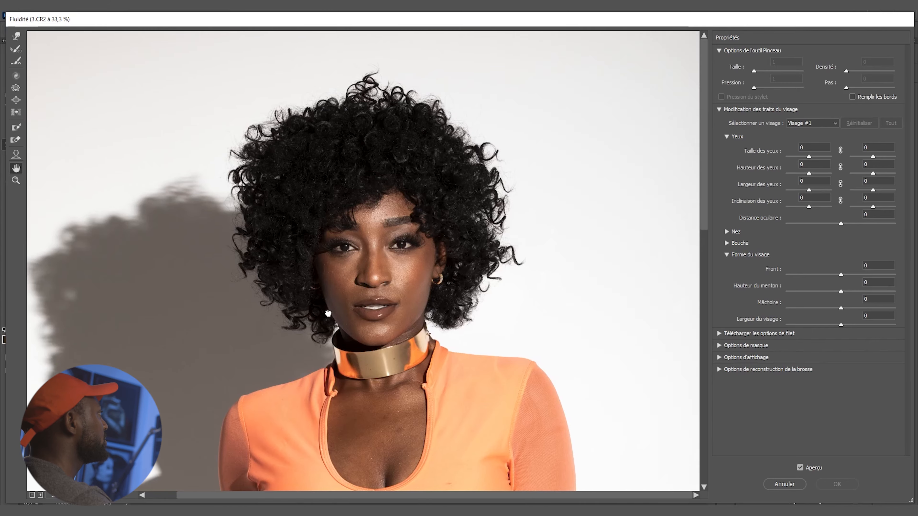
pyautogui.moveTo(325, 313); pyautogui.dragTo(330, 208)
pyautogui.moveTo(289, 313)
pyautogui.mouseDown()
pyautogui.moveTo(308, 139)
pyautogui.moveTo(280, 189)
pyautogui.mouseUp()
pyautogui.moveTo(350, 229)
pyautogui.mouseDown()
pyautogui.moveTo(492, 262)
pyautogui.moveTo(451, 260)
pyautogui.mouseUp()
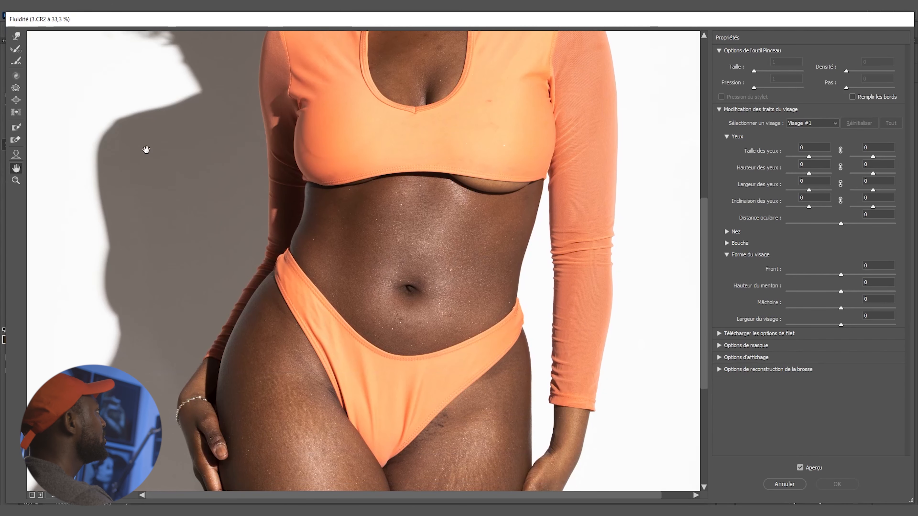
# Fit the whole photo in the preview with Pleine vue, and try the 600% and 100% zoom presets.
pyautogui.click(16, 181)
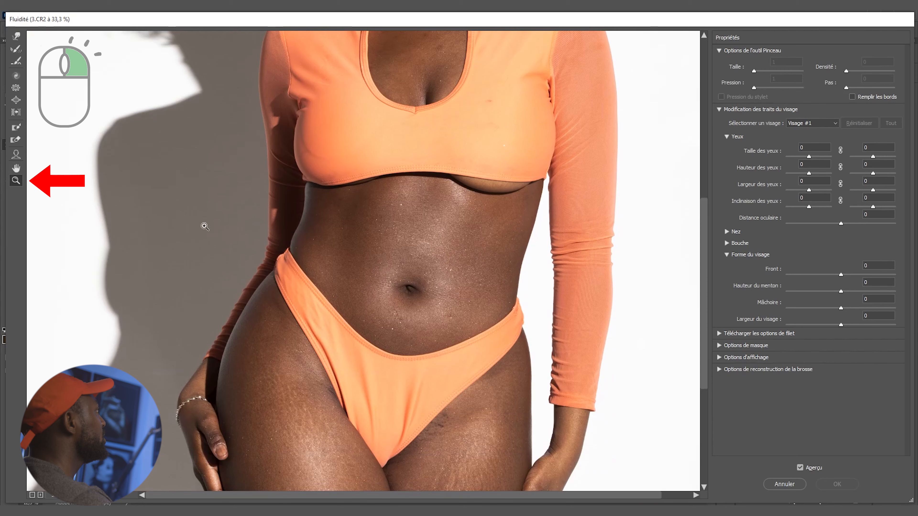
pyautogui.rightClick(368, 232)
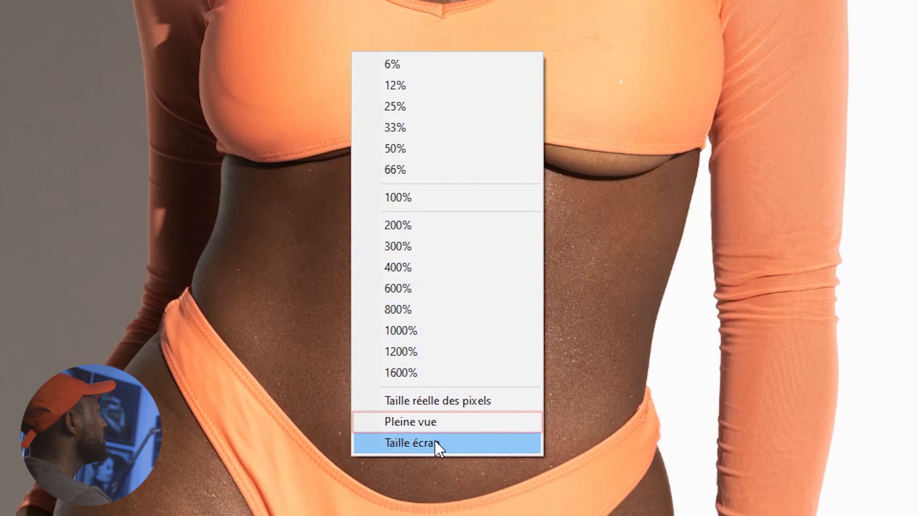
pyautogui.click(436, 428)
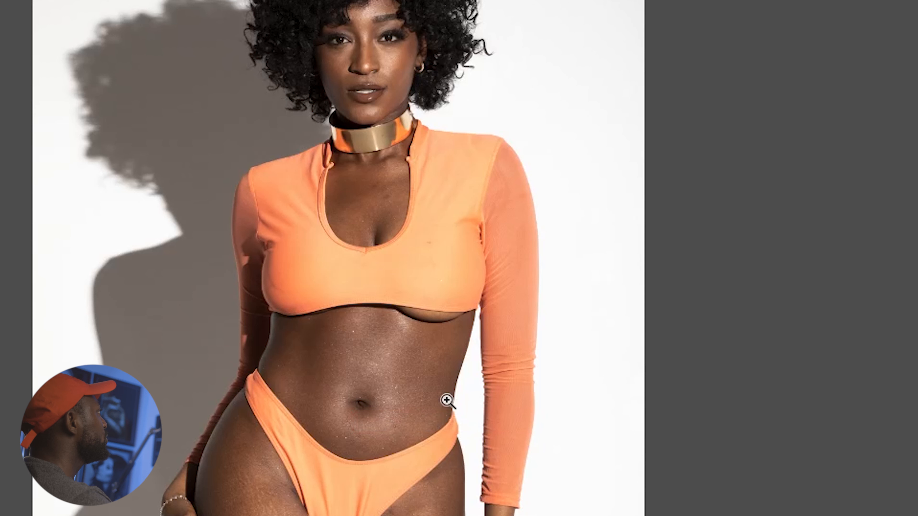
pyautogui.rightClick(339, 292)
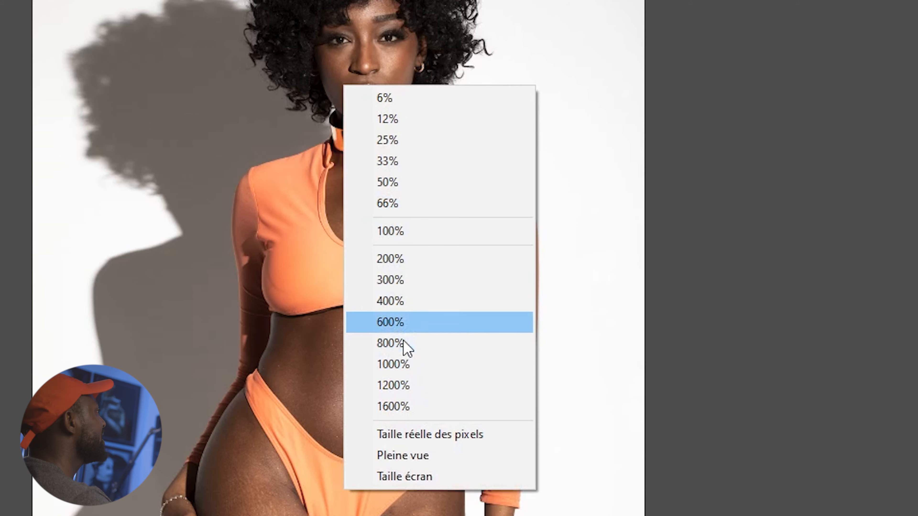
pyautogui.click(390, 321)
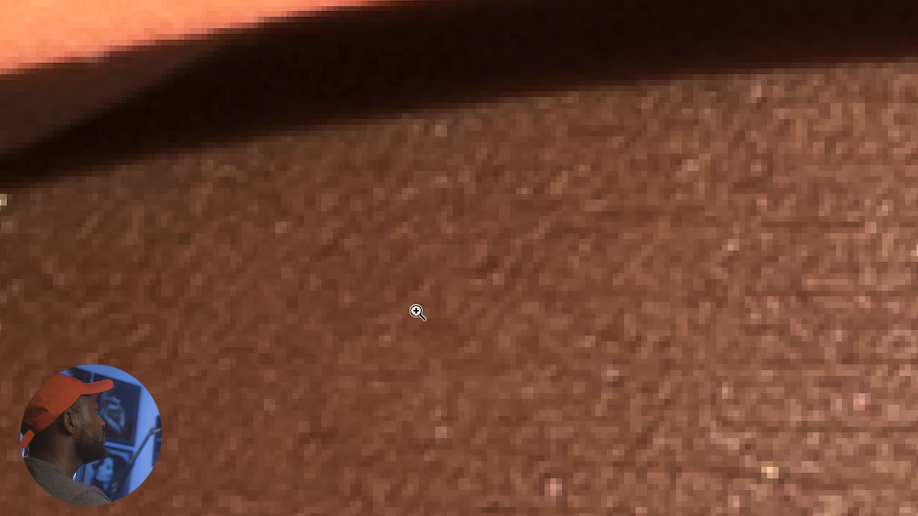
pyautogui.rightClick(400, 274)
pyautogui.click(477, 225)
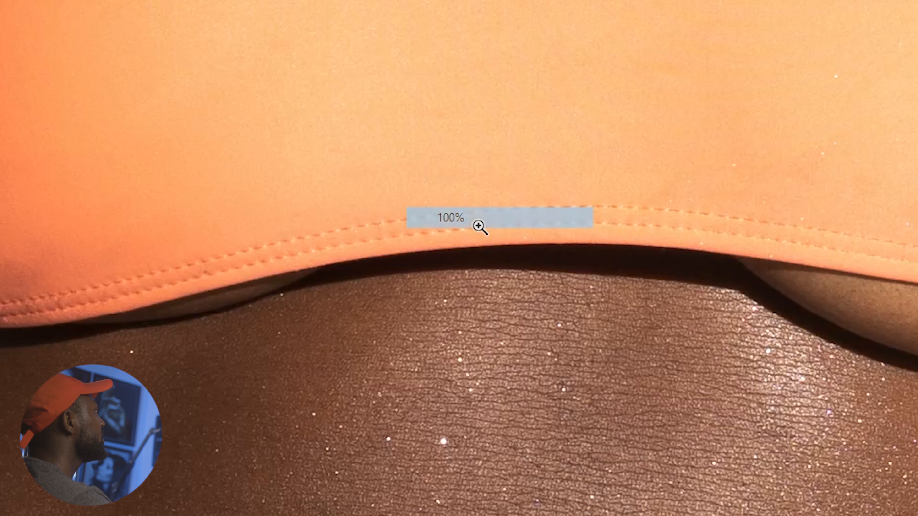
# Try the 50%, 6% and 33% zoom presets on the preview.
pyautogui.rightClick(424, 344)
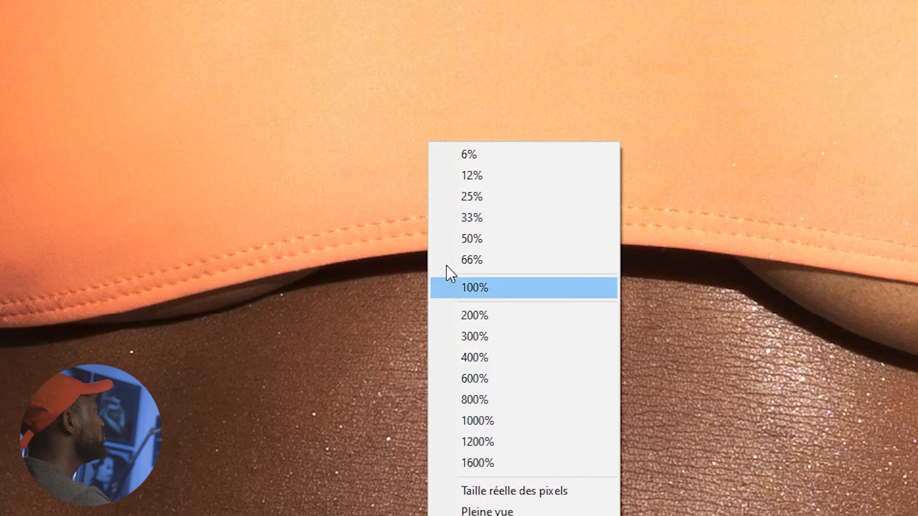
pyautogui.click(465, 239)
pyautogui.rightClick(454, 357)
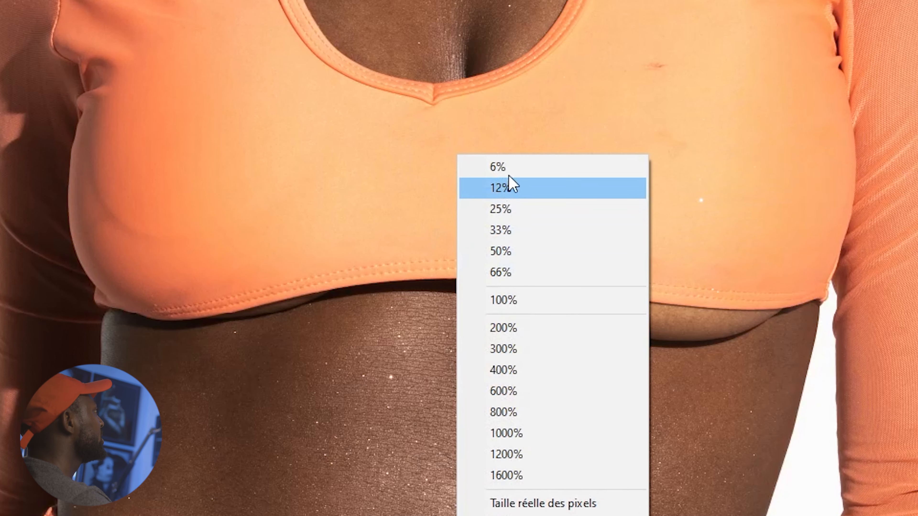
pyautogui.click(508, 167)
pyautogui.rightClick(393, 313)
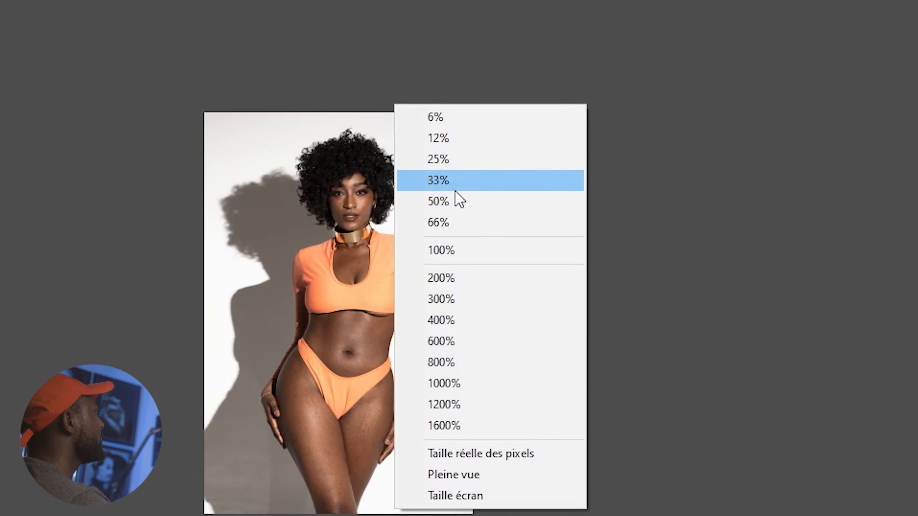
pyautogui.click(464, 204)
pyautogui.rightClick(463, 208)
pyautogui.click(497, 78)
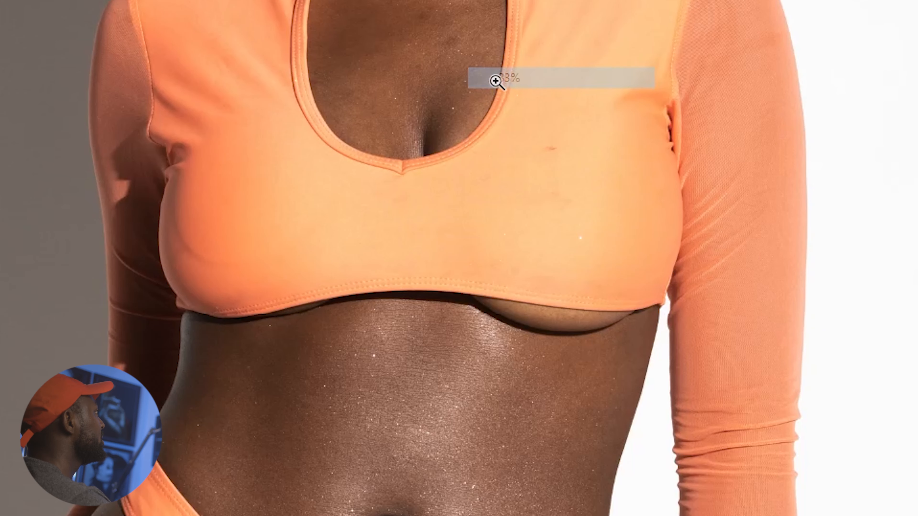
pyautogui.rightClick(429, 137)
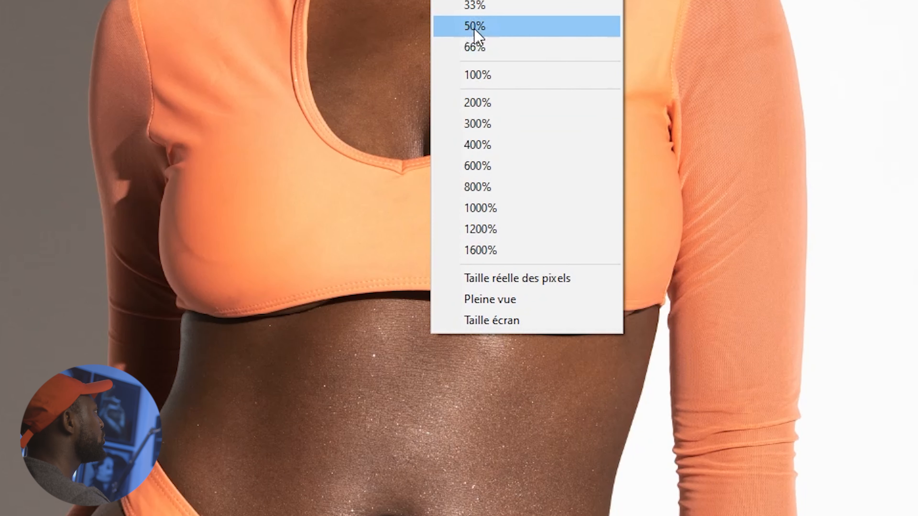
pyautogui.click(476, 10)
pyautogui.rightClick(457, 230)
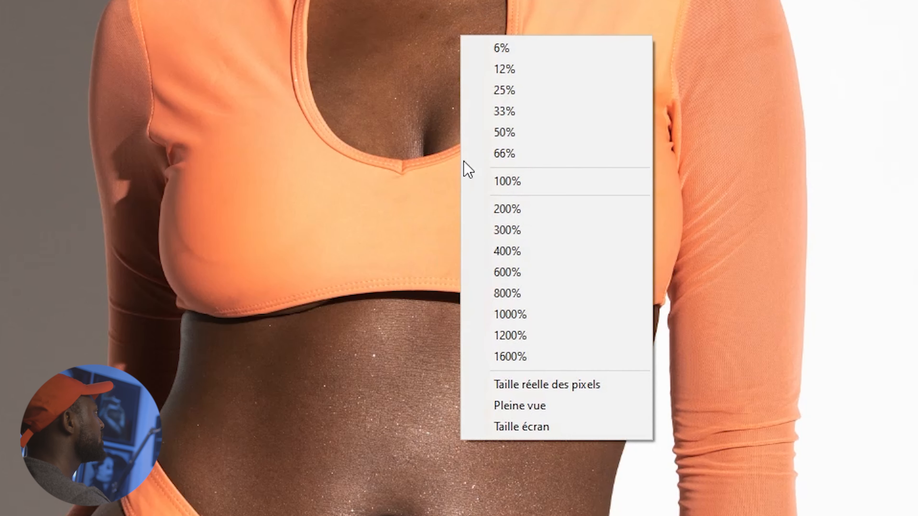
pyautogui.click(492, 112)
pyautogui.moveTo(400, 250); pyautogui.dragTo(406, 242)
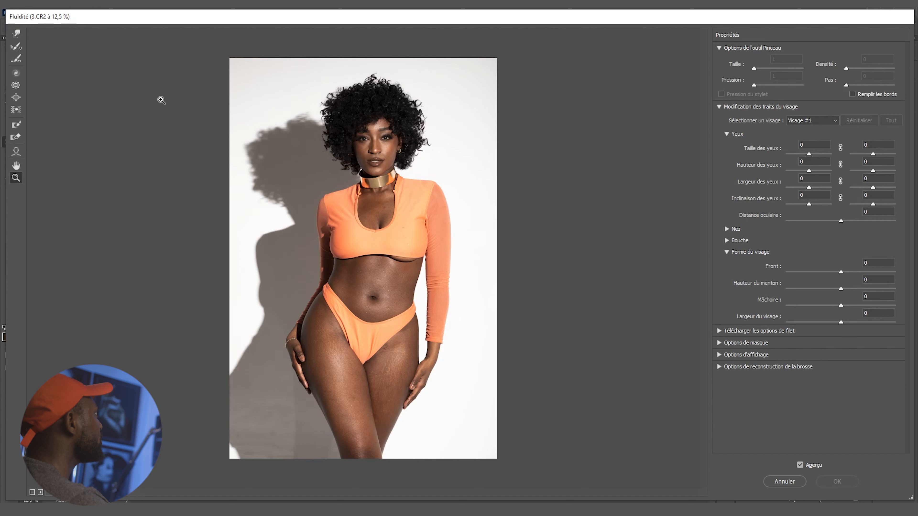
# Choose the Forward Warp tool and enlarge its brush to a size of 1490.
pyautogui.click(16, 33)
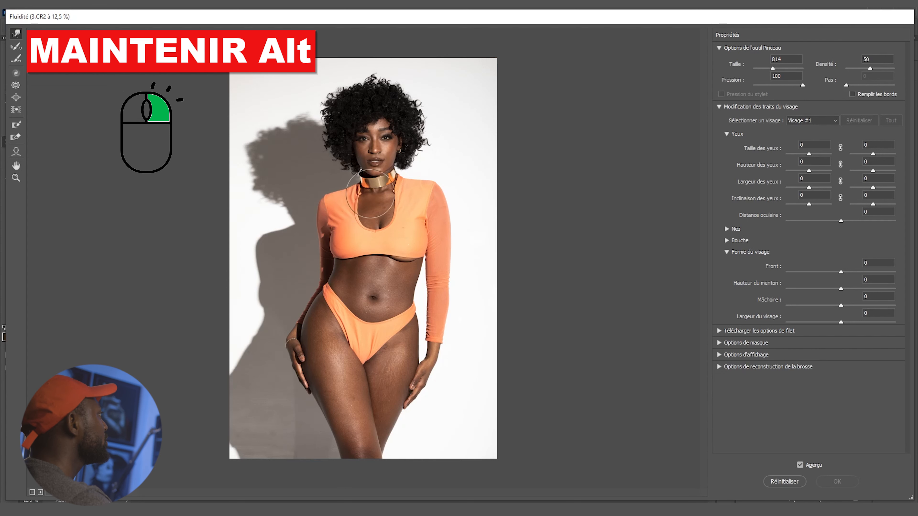
pyautogui.click(370, 194)
pyautogui.moveTo(392, 191)
pyautogui.mouseDown()
pyautogui.moveTo(382, 191)
pyautogui.moveTo(375, 210)
pyautogui.moveTo(415, 206)
pyautogui.moveTo(354, 209)
pyautogui.mouseUp()
pyautogui.moveTo(354, 208)
pyautogui.mouseDown()
pyautogui.moveTo(416, 209)
pyautogui.moveTo(358, 215)
pyautogui.moveTo(398, 212)
pyautogui.moveTo(349, 209)
pyautogui.moveTo(397, 204)
pyautogui.moveTo(347, 206)
pyautogui.moveTo(388, 203)
pyautogui.mouseUp()
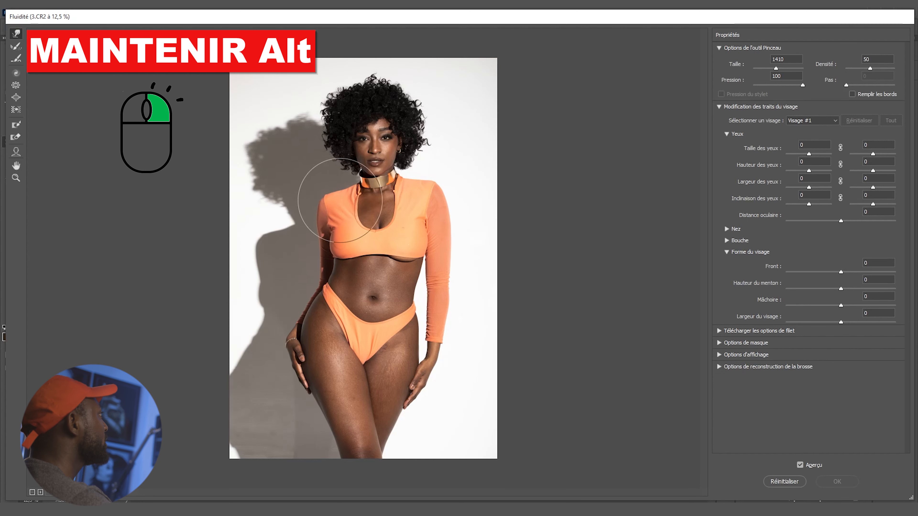
pyautogui.keyDown('alt'); pyautogui.rightClick(341, 200); pyautogui.keyUp('alt')
pyautogui.moveTo(340, 200)
pyautogui.mouseDown()
pyautogui.moveTo(378, 200)
pyautogui.moveTo(339, 199)
pyautogui.moveTo(366, 200)
pyautogui.moveTo(339, 200)
pyautogui.moveTo(357, 202)
pyautogui.mouseUp()
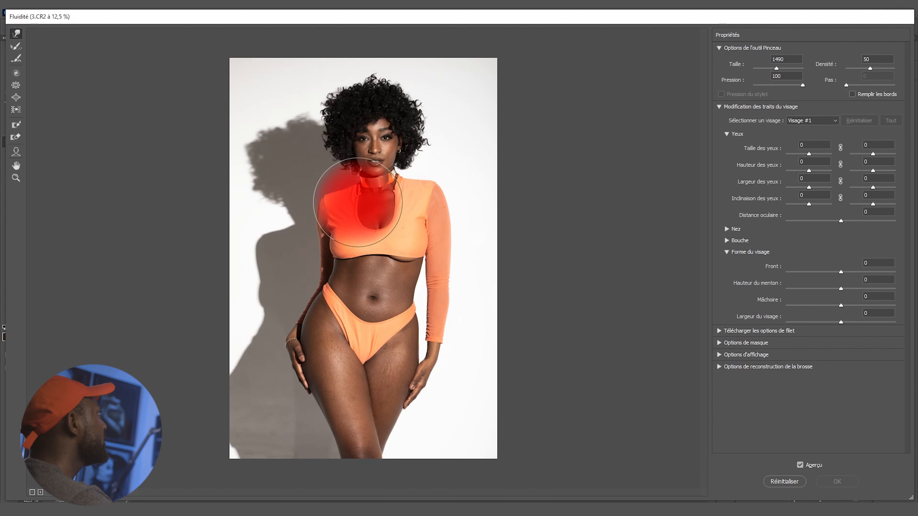
pyautogui.moveTo(357, 202); pyautogui.dragTo(357, 203)
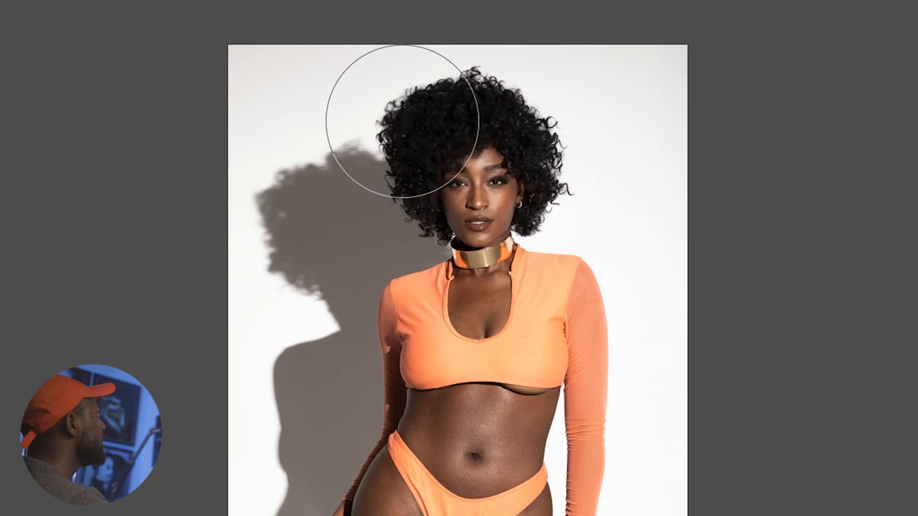
# Push the hair's outline outward along the crown and both sides with the Forward Warp tool to give the afro more volume.
pyautogui.moveTo(493, 101)
pyautogui.mouseDown()
pyautogui.moveTo(534, 103)
pyautogui.moveTo(540, 121)
pyautogui.moveTo(554, 118)
pyautogui.moveTo(571, 149)
pyautogui.moveTo(515, 81)
pyautogui.mouseUp()
pyautogui.moveTo(450, 96); pyautogui.dragTo(440, 84)
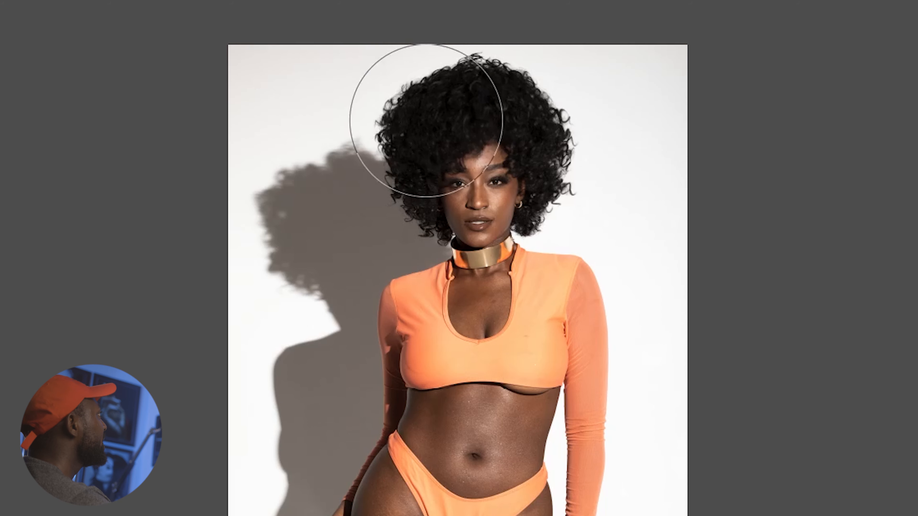
pyautogui.moveTo(415, 148); pyautogui.dragTo(411, 152)
pyautogui.moveTo(418, 79); pyautogui.dragTo(419, 68)
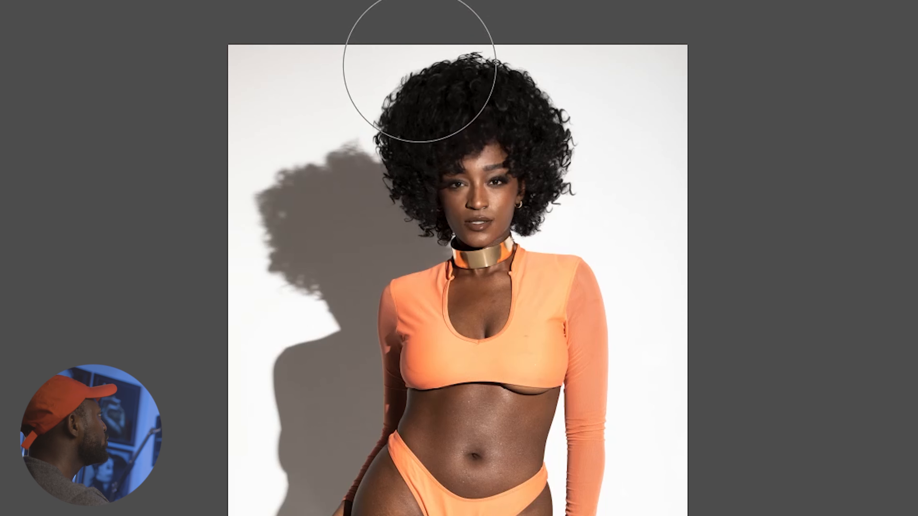
pyautogui.moveTo(511, 79); pyautogui.dragTo(519, 76)
pyautogui.moveTo(551, 112); pyautogui.dragTo(559, 111)
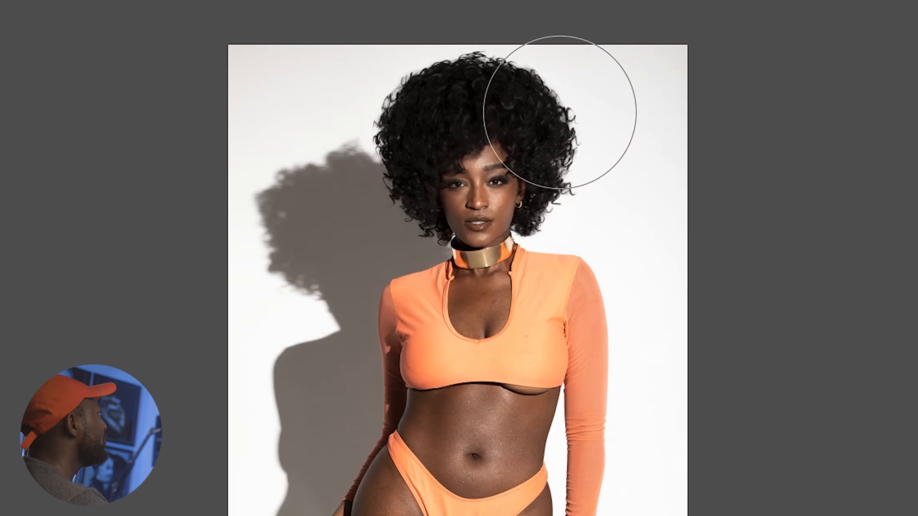
pyautogui.moveTo(572, 160); pyautogui.dragTo(578, 162)
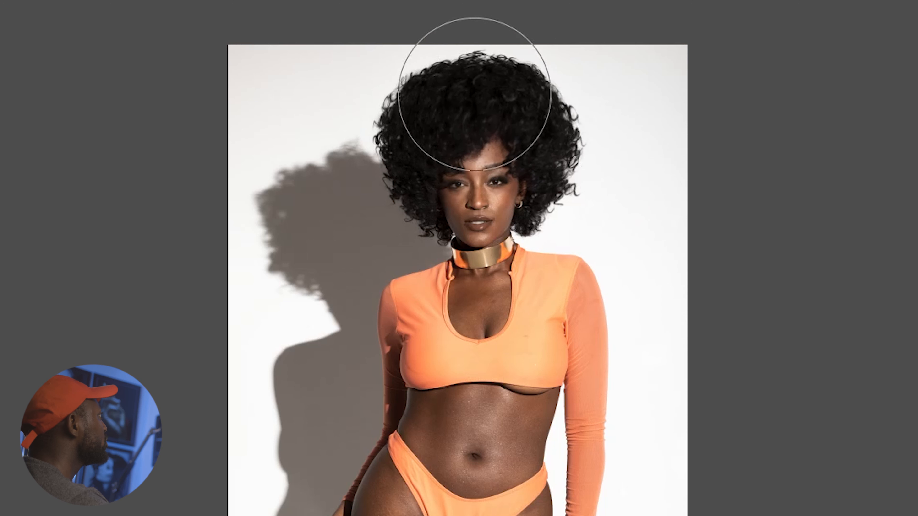
pyautogui.moveTo(451, 93); pyautogui.dragTo(449, 88)
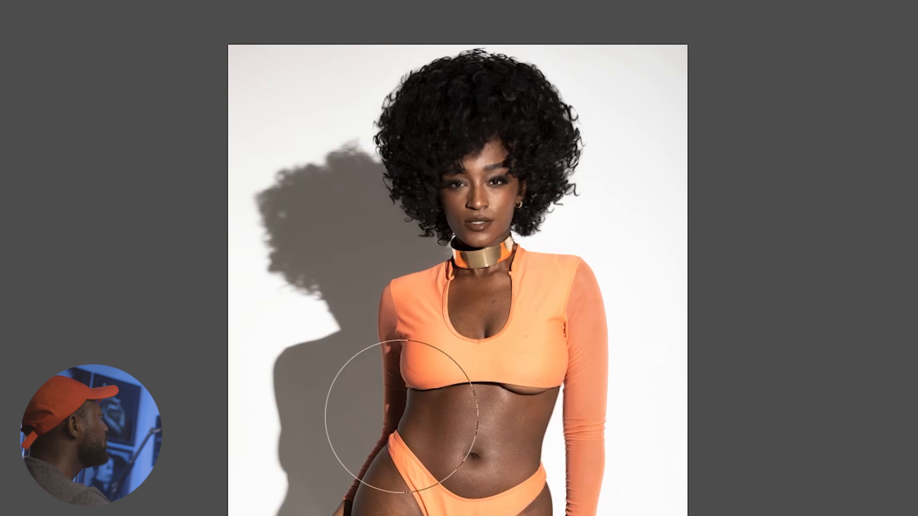
# Nudge the waist's edge inward and push the upper outline of the hair's shadow on the wall upward.
pyautogui.moveTo(401, 417); pyautogui.dragTo(407, 414)
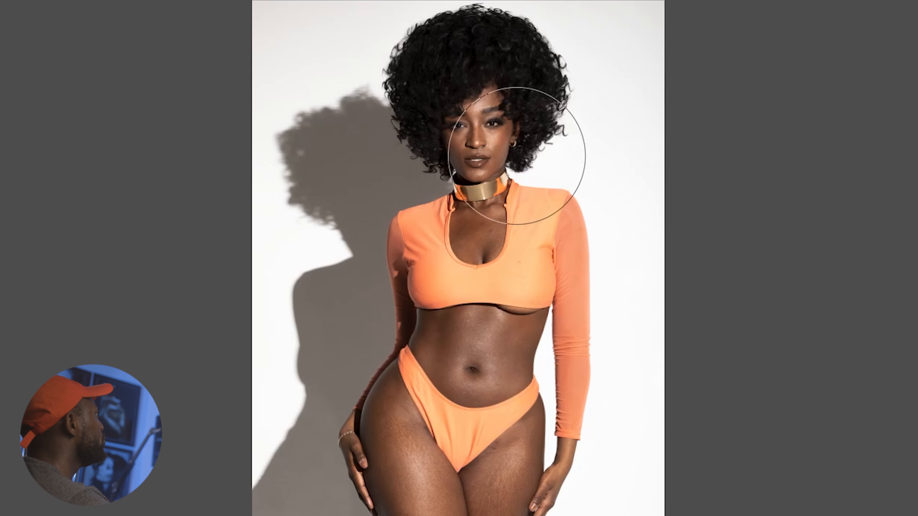
pyautogui.moveTo(324, 104); pyautogui.dragTo(340, 87)
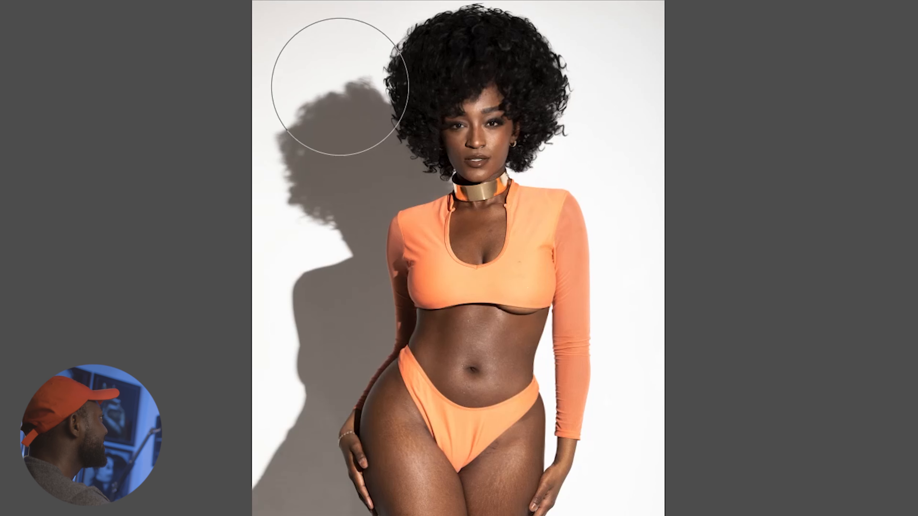
pyautogui.moveTo(321, 117); pyautogui.dragTo(318, 105)
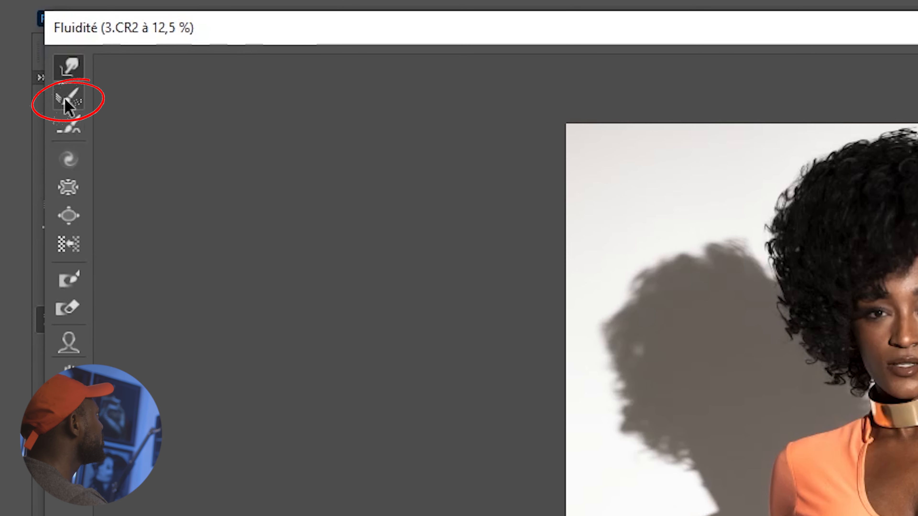
# Restore the original shape of the hair, its wall shadow and the waist with the Reconstruct tool.
pyautogui.click(65, 98)
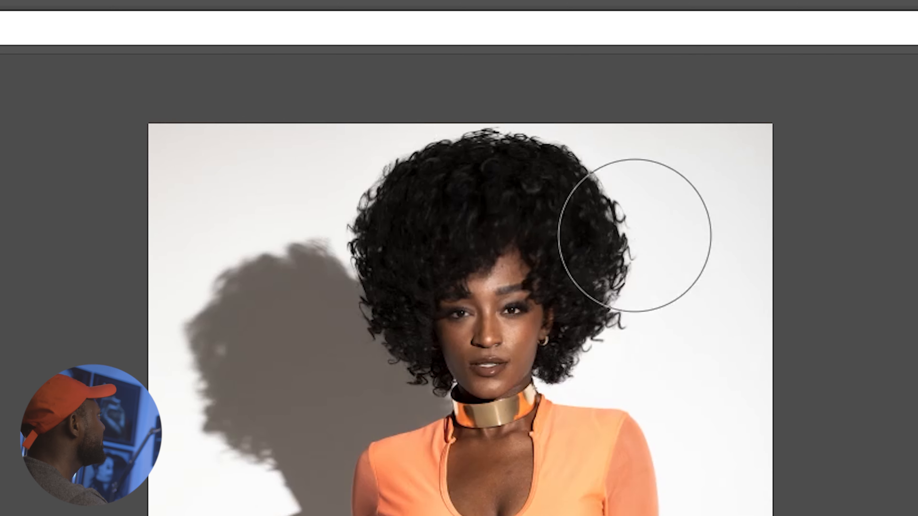
pyautogui.moveTo(545, 183)
pyautogui.mouseDown()
pyautogui.moveTo(516, 169)
pyautogui.moveTo(442, 171)
pyautogui.moveTo(411, 214)
pyautogui.moveTo(408, 278)
pyautogui.mouseUp()
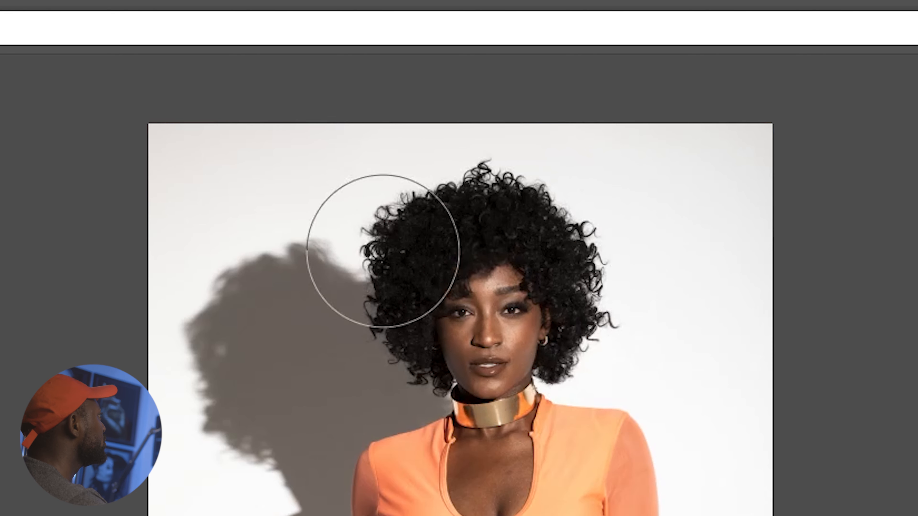
pyautogui.moveTo(313, 269)
pyautogui.mouseDown()
pyautogui.moveTo(266, 317)
pyautogui.moveTo(268, 266)
pyautogui.moveTo(240, 271)
pyautogui.moveTo(235, 385)
pyautogui.moveTo(226, 341)
pyautogui.mouseUp()
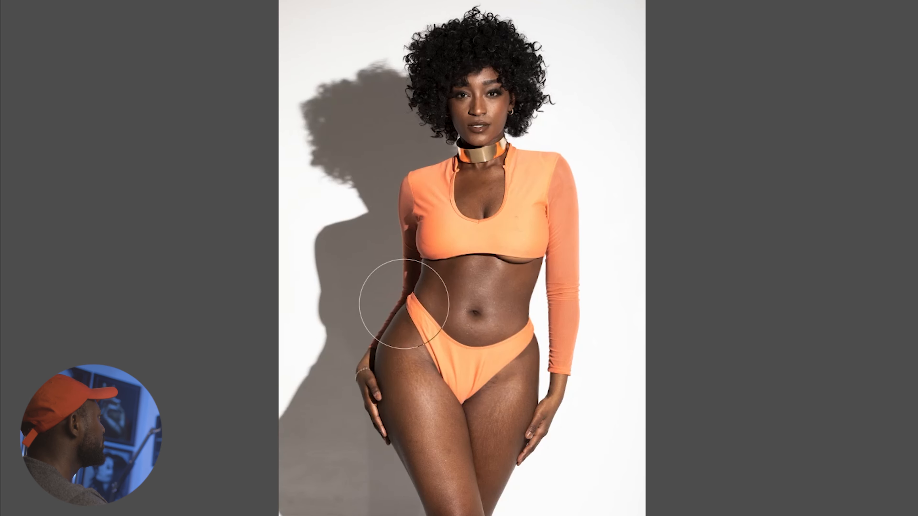
pyautogui.moveTo(537, 252); pyautogui.dragTo(535, 321)
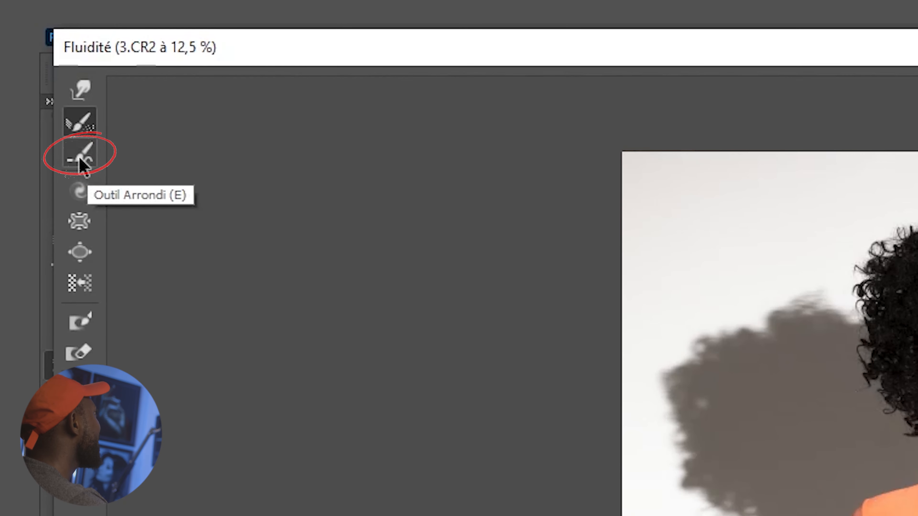
# Choose the Smooth tool (Arrondi), switch back to Forward Warp, and shrink its brush beside the waist.
pyautogui.click(90, 155)
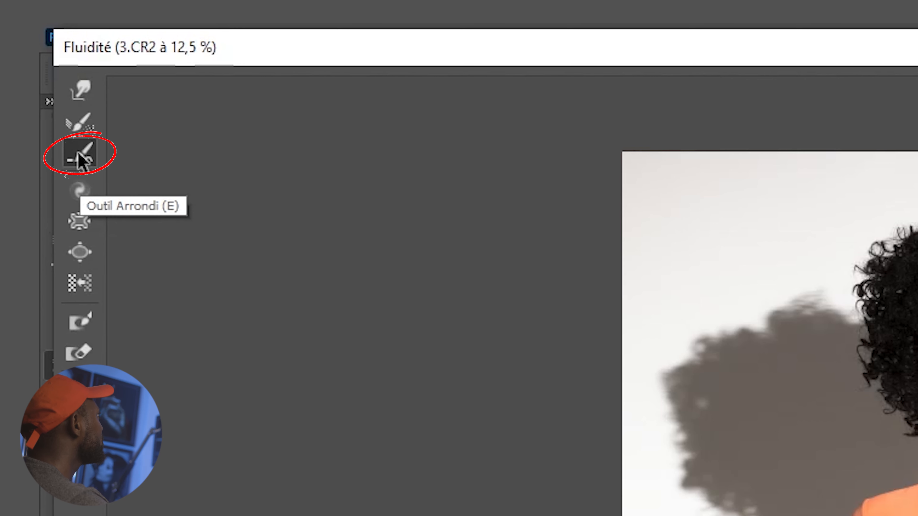
pyautogui.click(83, 92)
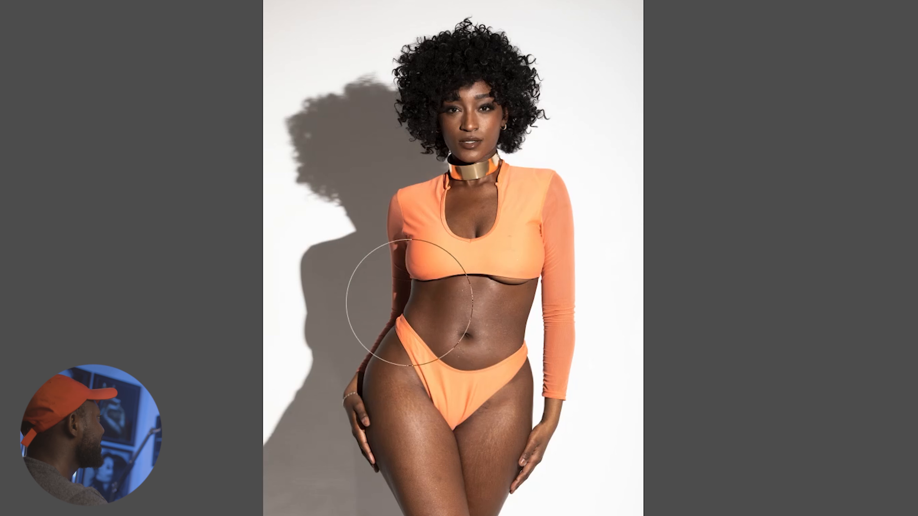
pyautogui.moveTo(437, 297); pyautogui.dragTo(378, 298)
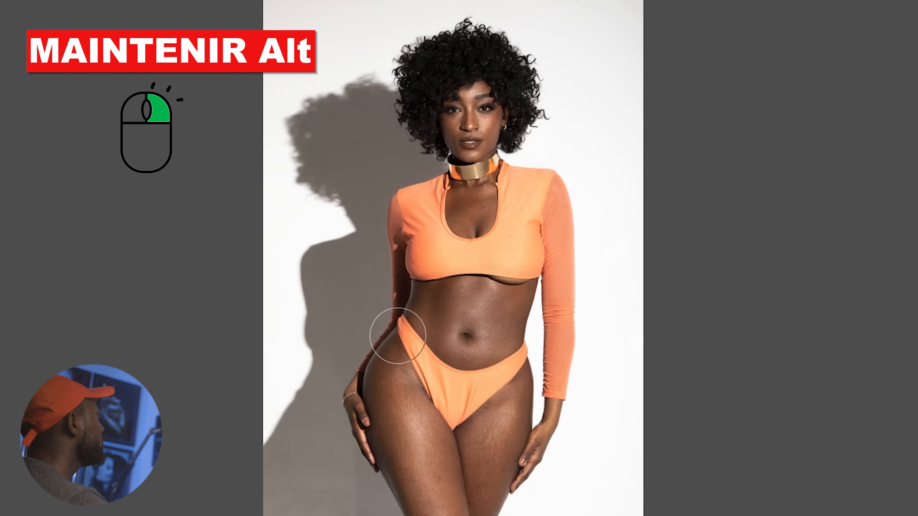
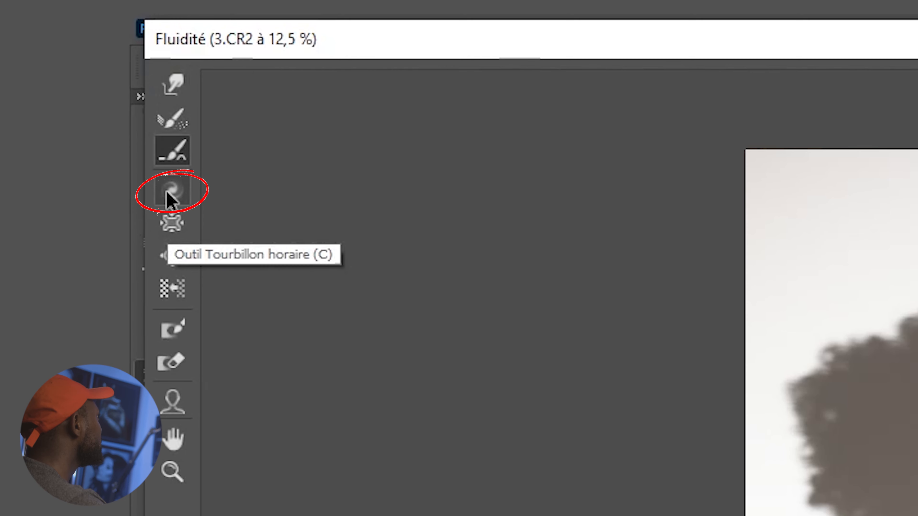
# Try twirling the face clockwise and counter-clockwise with the Twirl Clockwise tool (Tourbillon horaire), and undo both twirls.
pyautogui.click(169, 198)
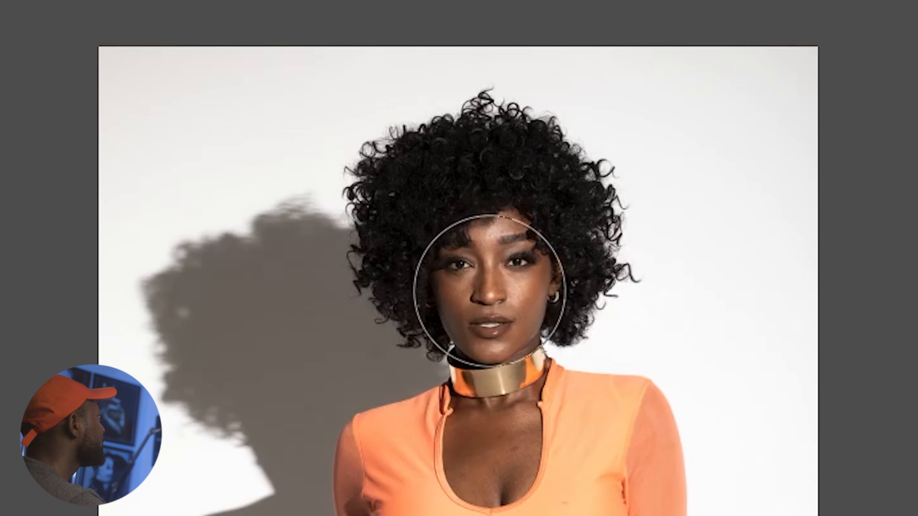
pyautogui.moveTo(489, 291); pyautogui.dragTo(489, 290)
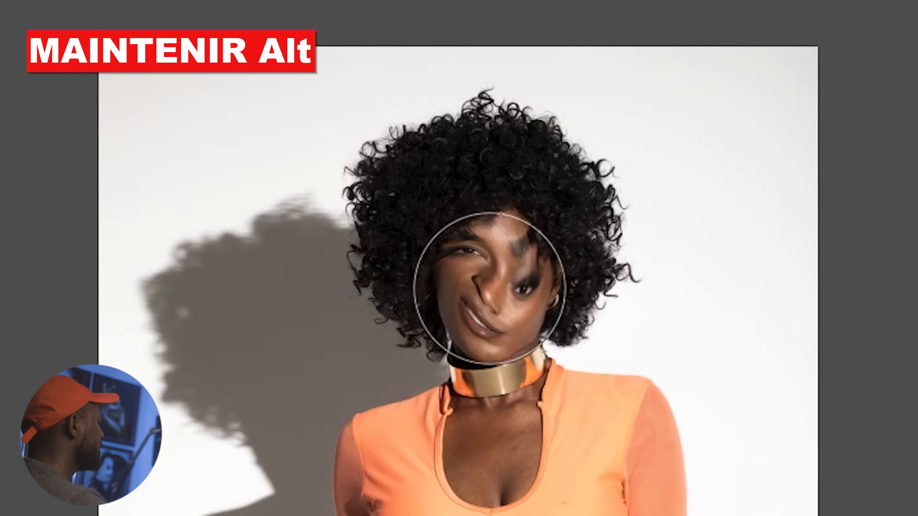
pyautogui.moveTo(489, 288); pyautogui.dragTo(489, 287)
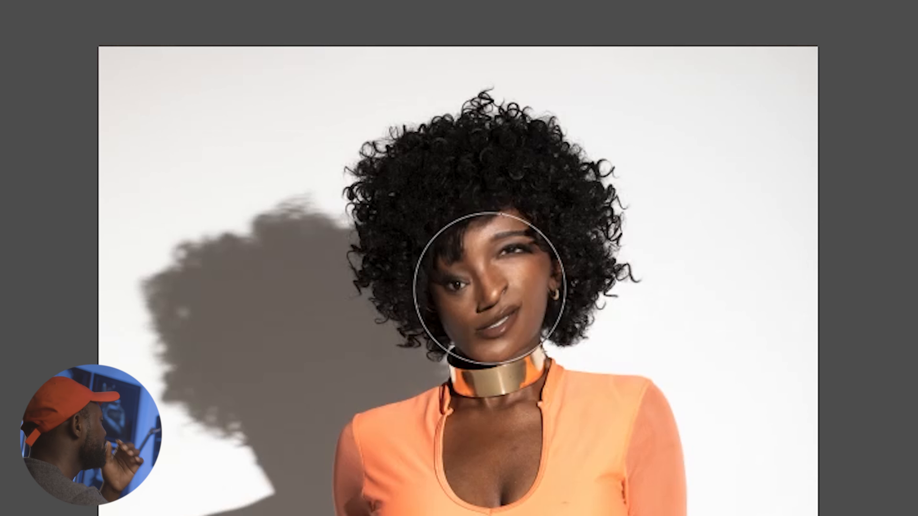
pyautogui.hotkey('ctrl', 'z')
pyautogui.hotkey('ctrl', 'z')
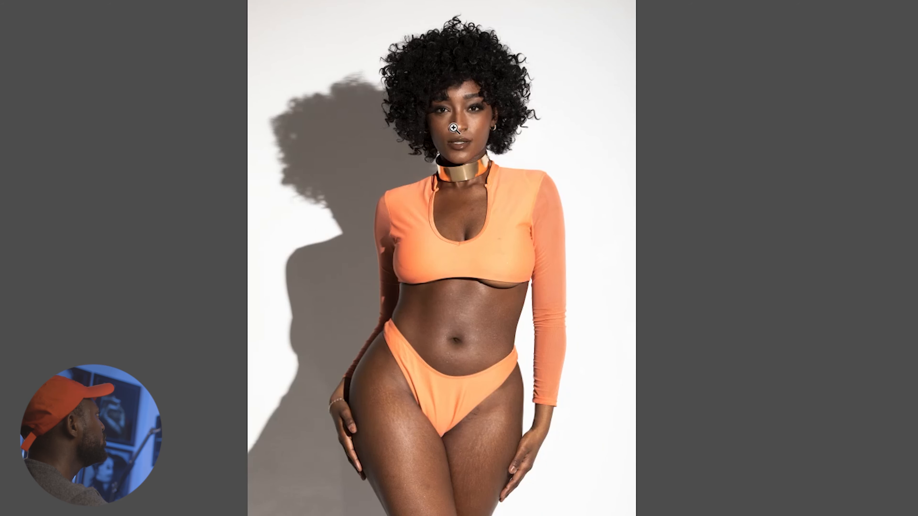
# With the Twirl Clockwise tool and a brush reduced to eye size, rotate the eye nearest the visible earring clockwise and back counter-clockwise.
pyautogui.click(483, 104)
pyautogui.click(508, 263)
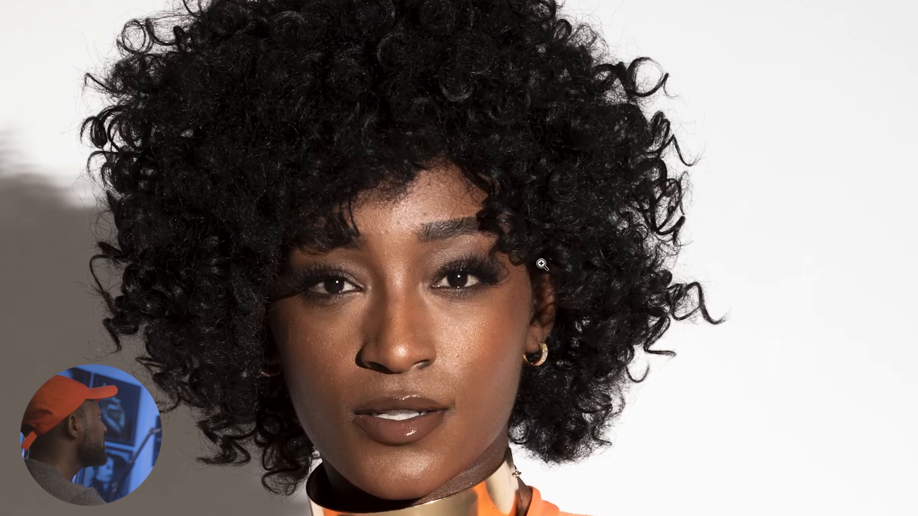
pyautogui.click(509, 263)
pyautogui.click(509, 261)
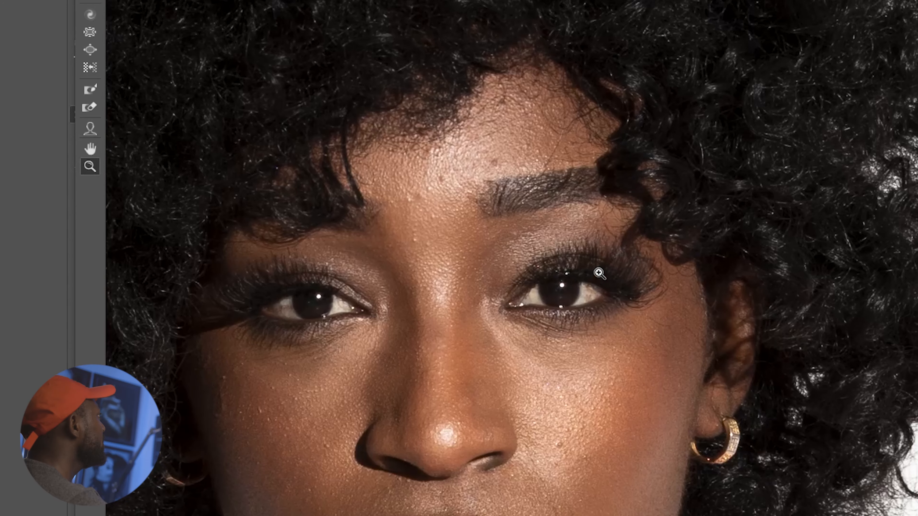
pyautogui.click(90, 15)
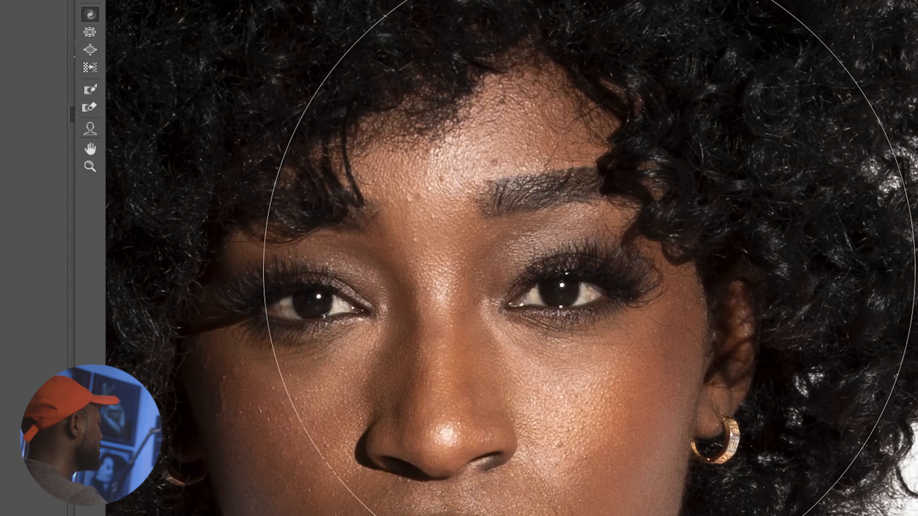
pyautogui.moveTo(600, 262)
pyautogui.mouseDown()
pyautogui.moveTo(558, 277)
pyautogui.moveTo(401, 278)
pyautogui.moveTo(332, 289)
pyautogui.moveTo(317, 301)
pyautogui.mouseUp()
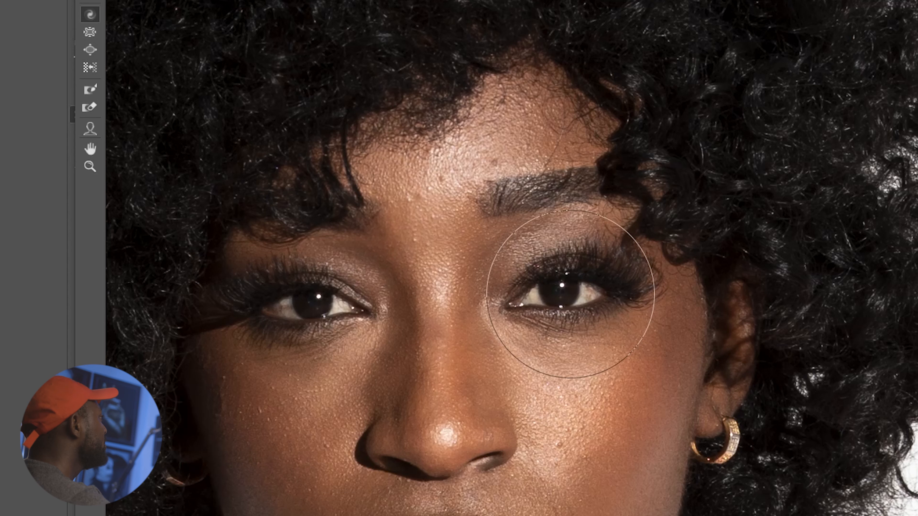
pyautogui.moveTo(570, 294)
pyautogui.mouseDown()
pyautogui.moveTo(562, 302)
pyautogui.moveTo(572, 306)
pyautogui.mouseUp()
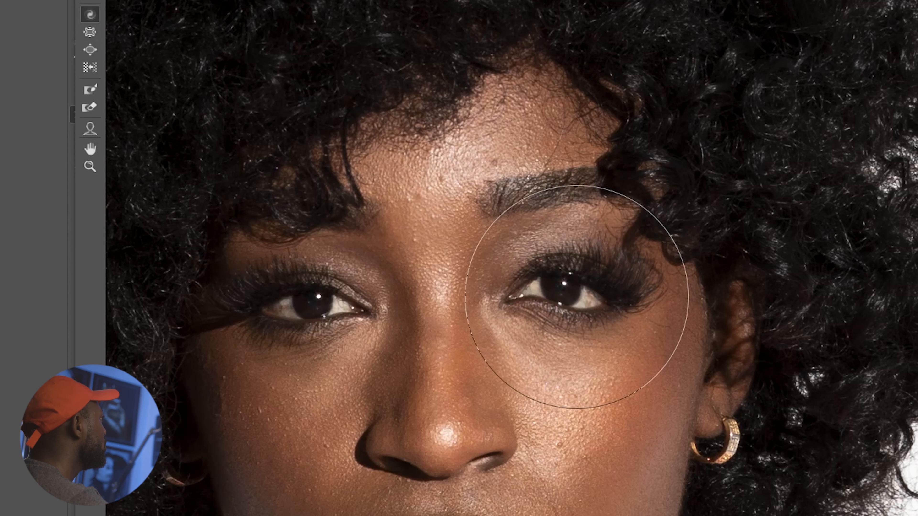
pyautogui.keyDown('alt'); pyautogui.click(572, 301); pyautogui.keyUp('alt')
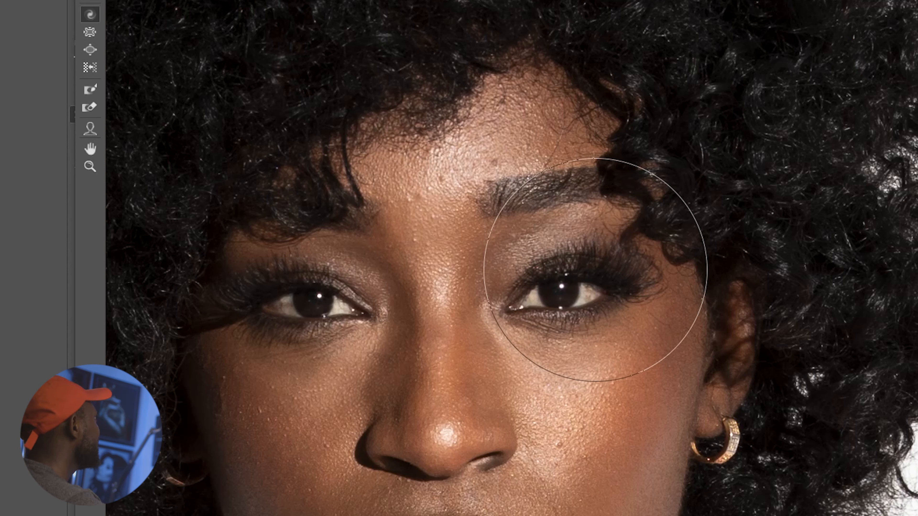
# Try shrinking the face with a large brush of the Pucker tool (Contraction), and undo the distortion.
pyautogui.press('z')
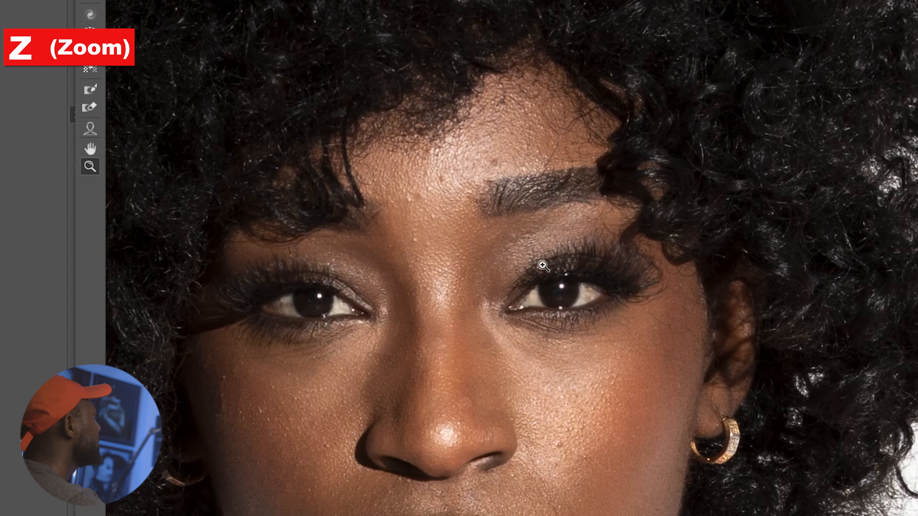
pyautogui.rightClick(572, 296)
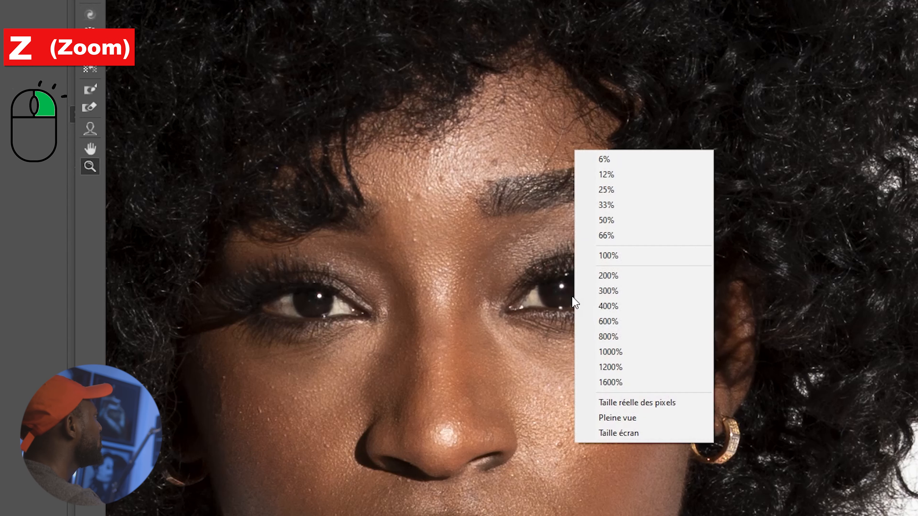
pyautogui.click(611, 203)
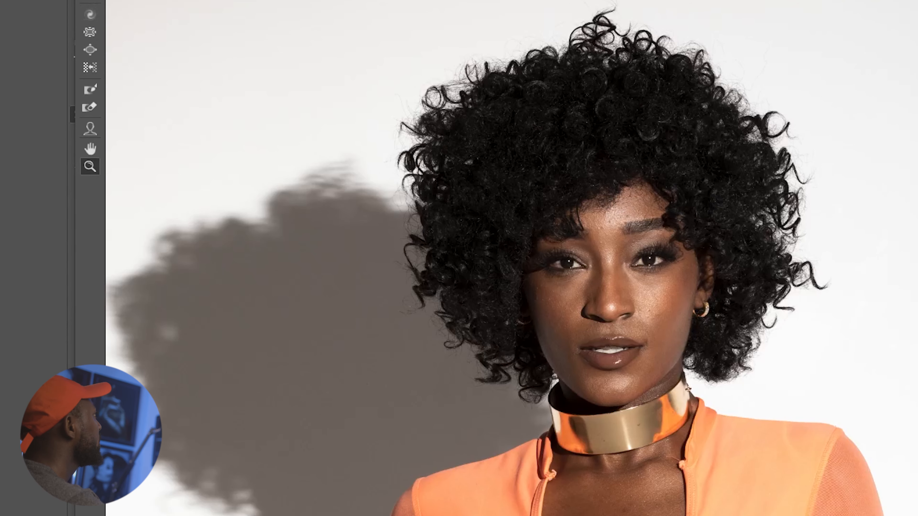
pyautogui.scroll(-5, 500, 258)
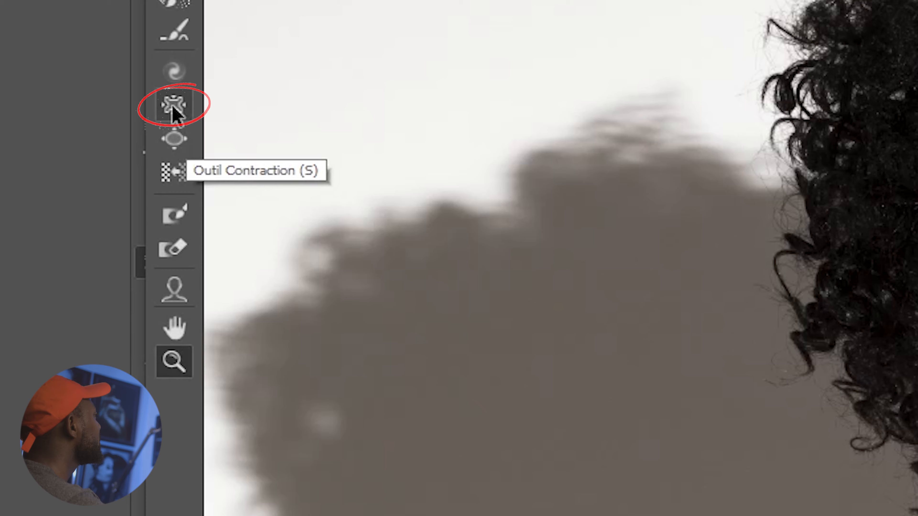
pyautogui.click(173, 106)
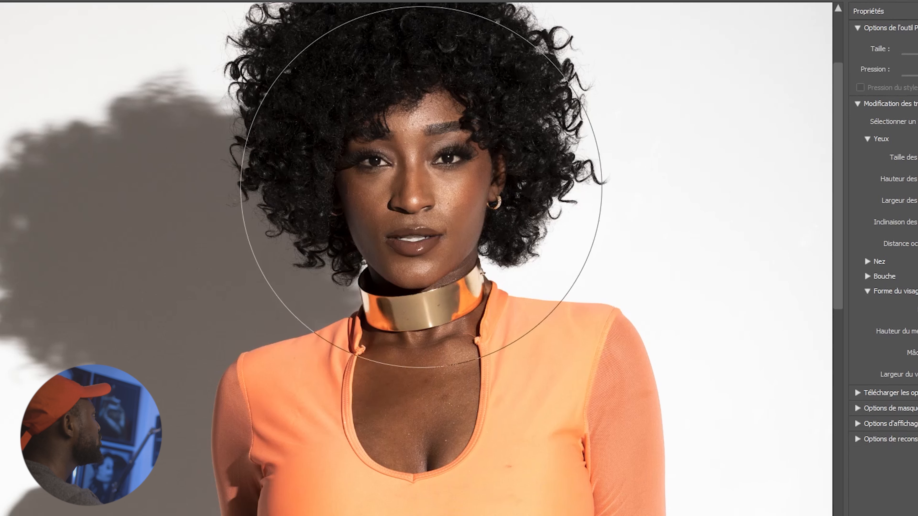
pyautogui.moveTo(421, 185); pyautogui.dragTo(420, 185)
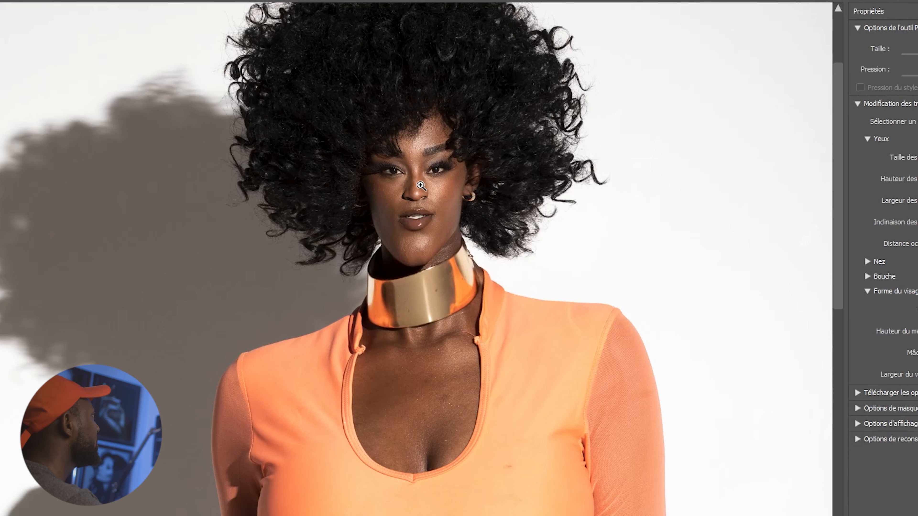
pyautogui.hotkey('ctrl', 'z')
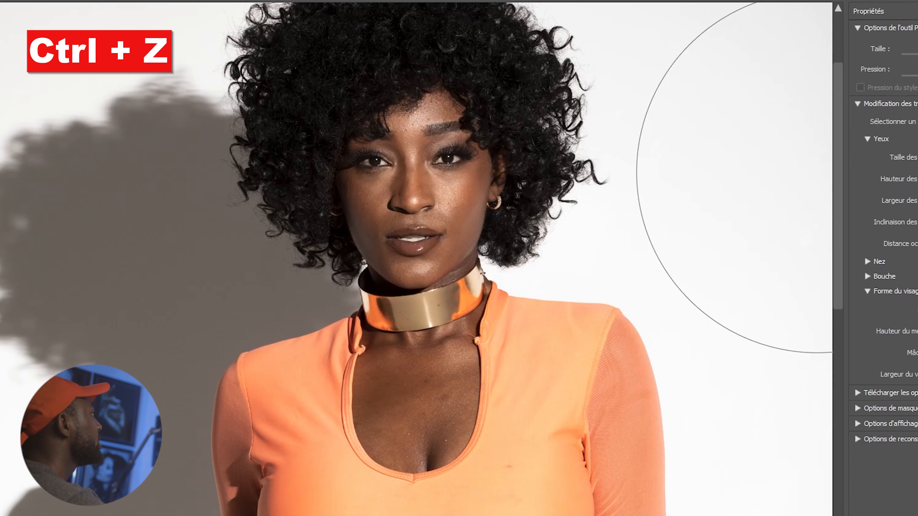
# Try the large Pucker brush (Contraction) around the waist, and switch to the Bloat tool (Dilatation).
pyautogui.scroll(-15, 841, 201)
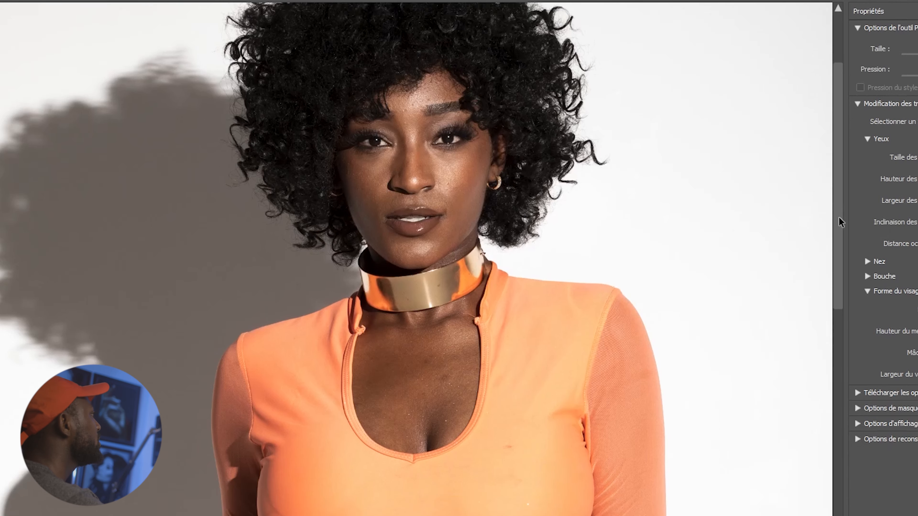
pyautogui.scroll(-5, 838, 401)
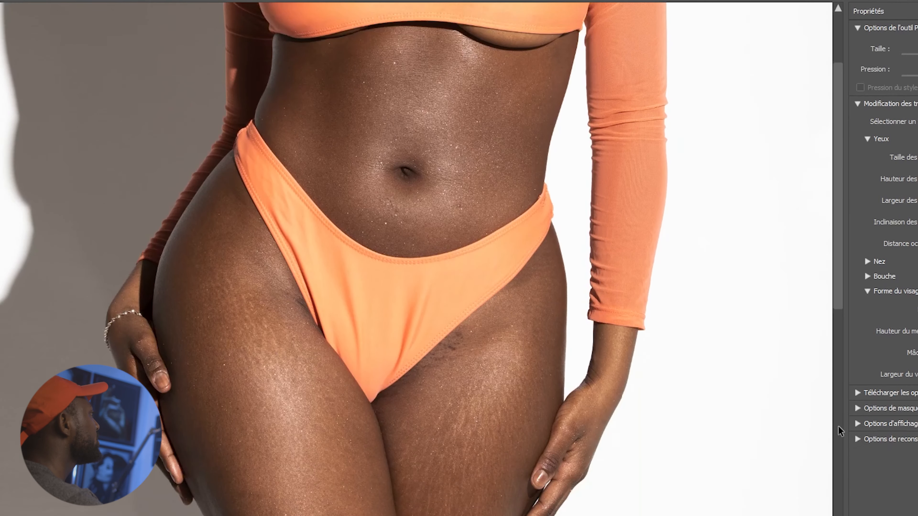
pyautogui.scroll(8, 831, 394)
pyautogui.scroll(8, 824, 343)
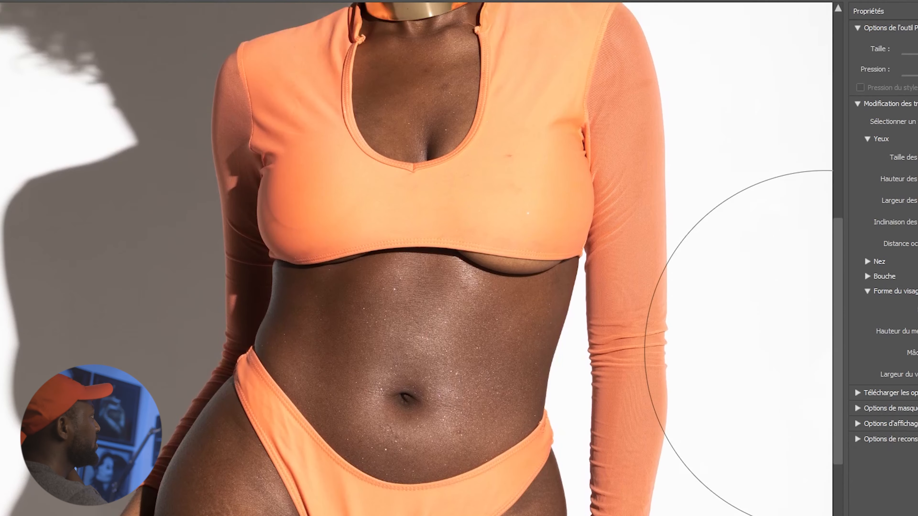
pyautogui.scroll(-16, 820, 236)
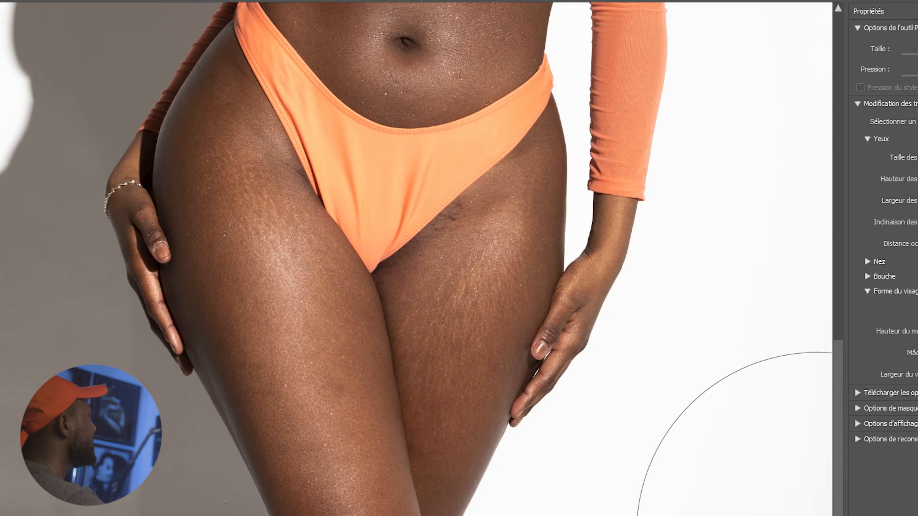
pyautogui.scroll(8, 817, 477)
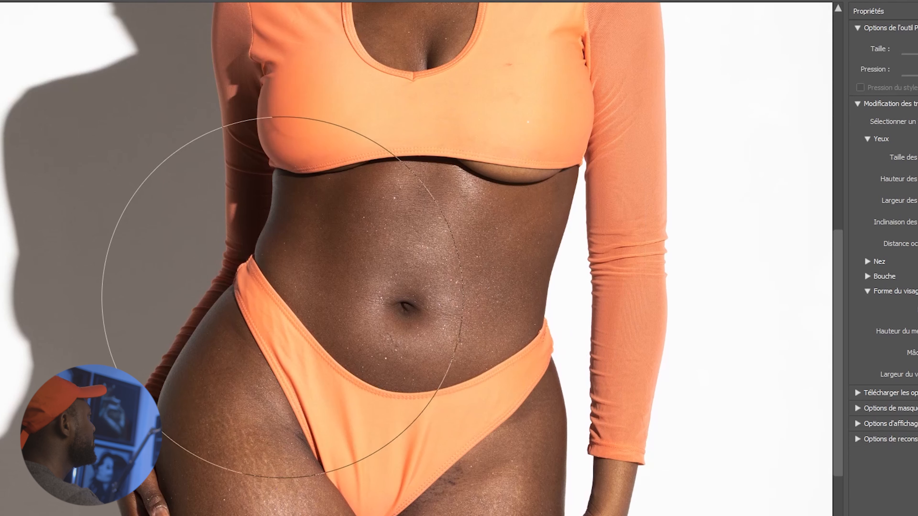
pyautogui.moveTo(398, 224); pyautogui.dragTo(265, 244)
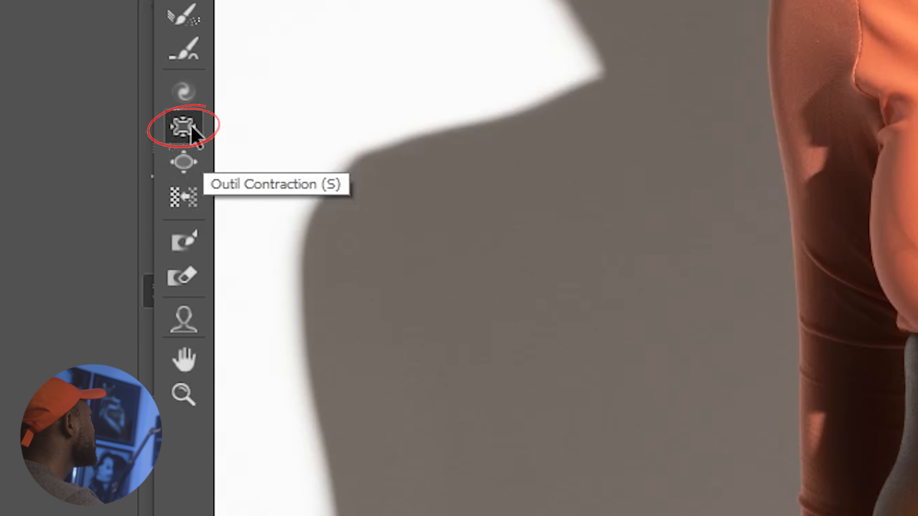
pyautogui.click(193, 164)
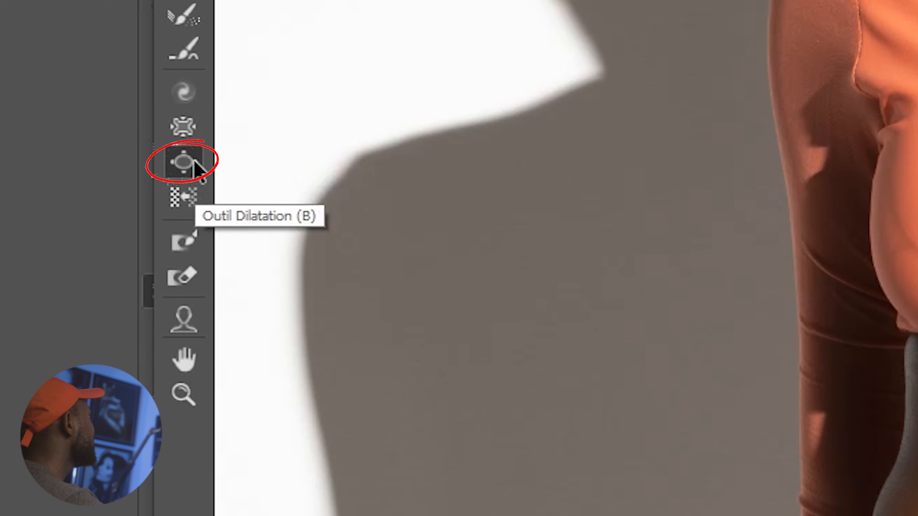
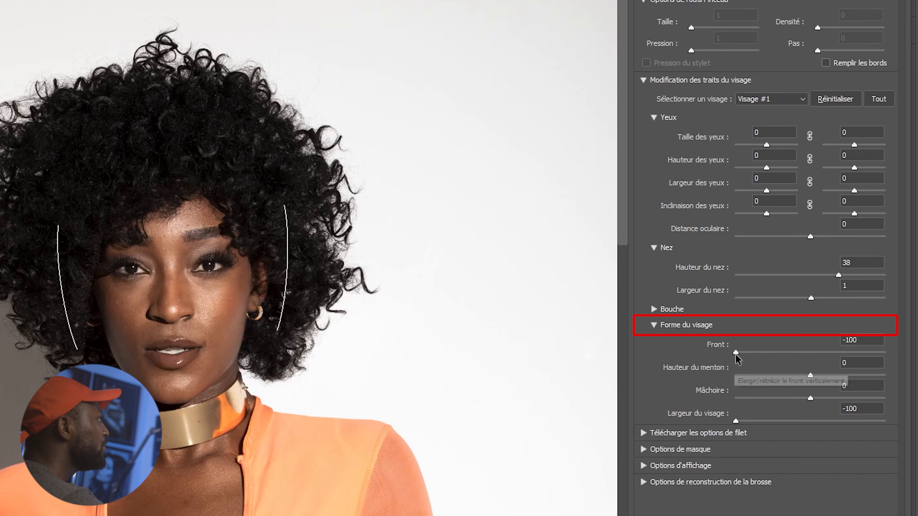
# In the face shape settings, try the forehead (Front) at both extremes, set it to -38, and set the jaw (Mâchoire) to -37.
pyautogui.moveTo(736, 352); pyautogui.dragTo(896, 375)
pyautogui.moveTo(748, 382); pyautogui.dragTo(786, 365)
pyautogui.moveTo(170, 190)
pyautogui.moveTo(164, 172); pyautogui.dragTo(164, 174)
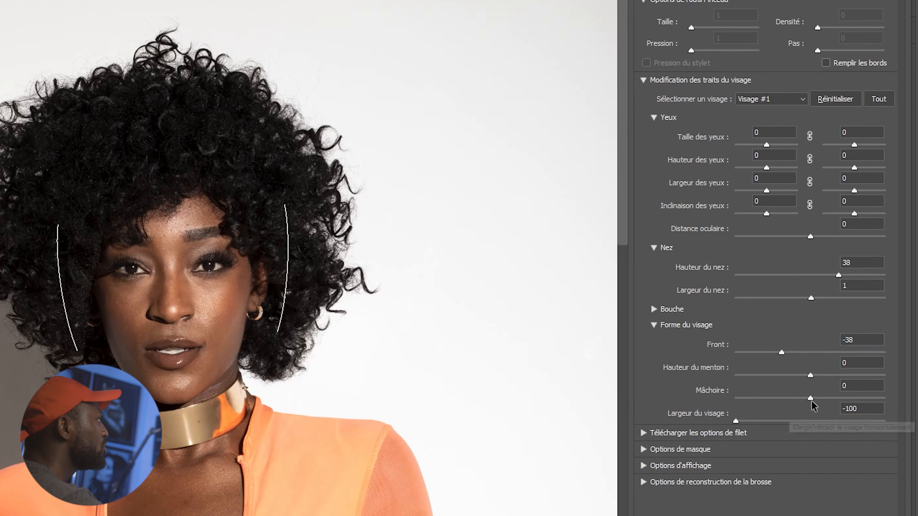
pyautogui.moveTo(810, 398); pyautogui.dragTo(782, 399)
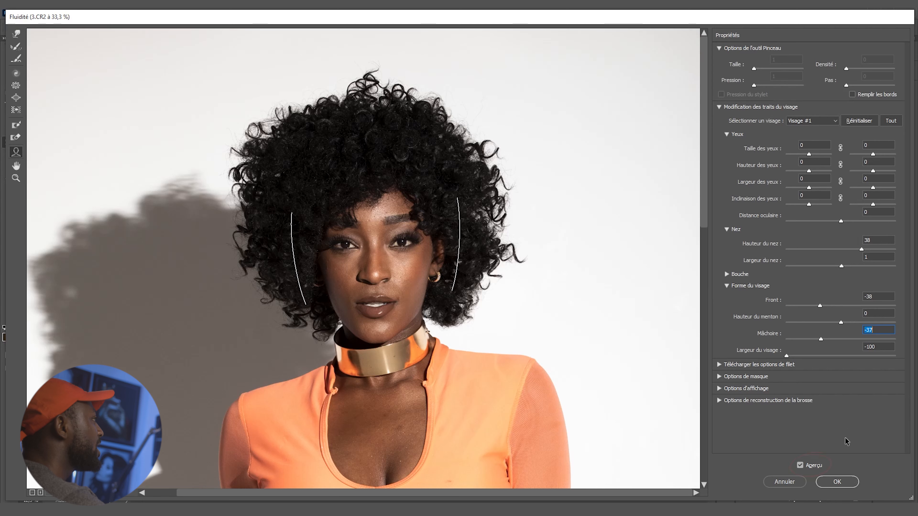
# Compare the face before and after the Liquify changes by switching the preview (Aperçu) off and on.
pyautogui.click(799, 466)
pyautogui.click(799, 466)
pyautogui.click(799, 466)
pyautogui.click(799, 465)
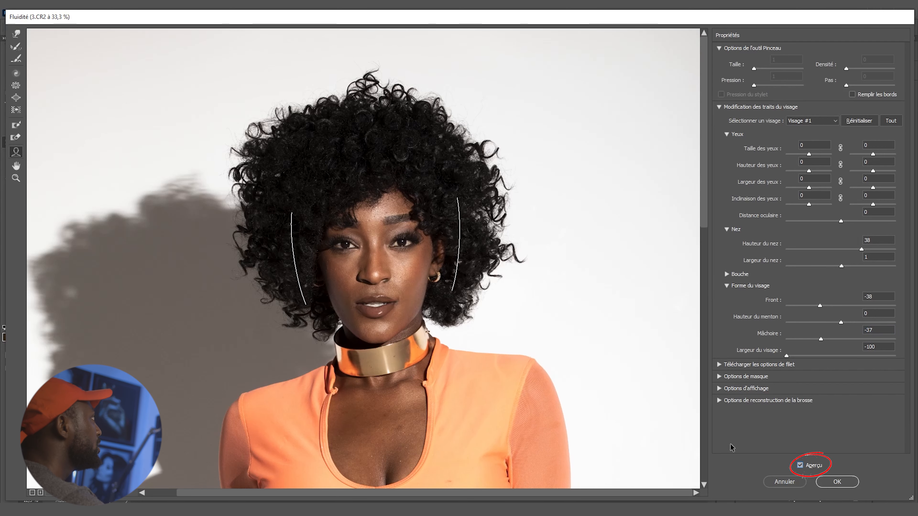
# At 12% zoom, with the Forward Warp tool selected, repeatedly switch the preview to compare the whole figure before and after.
pyautogui.click(16, 177)
pyautogui.rightClick(310, 123)
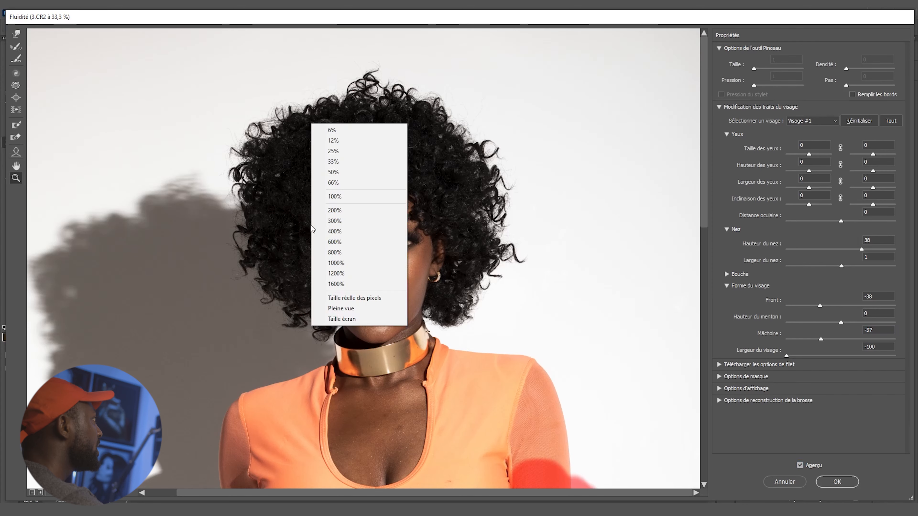
pyautogui.click(325, 141)
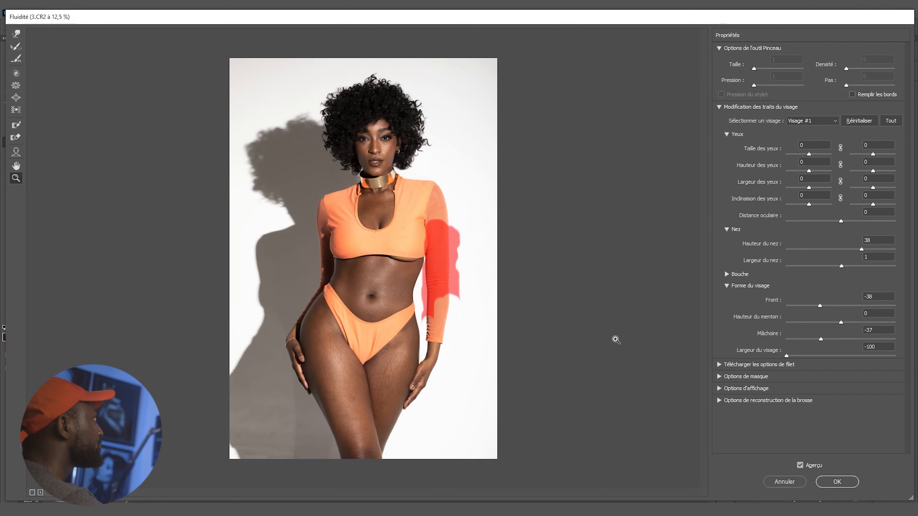
pyautogui.click(16, 34)
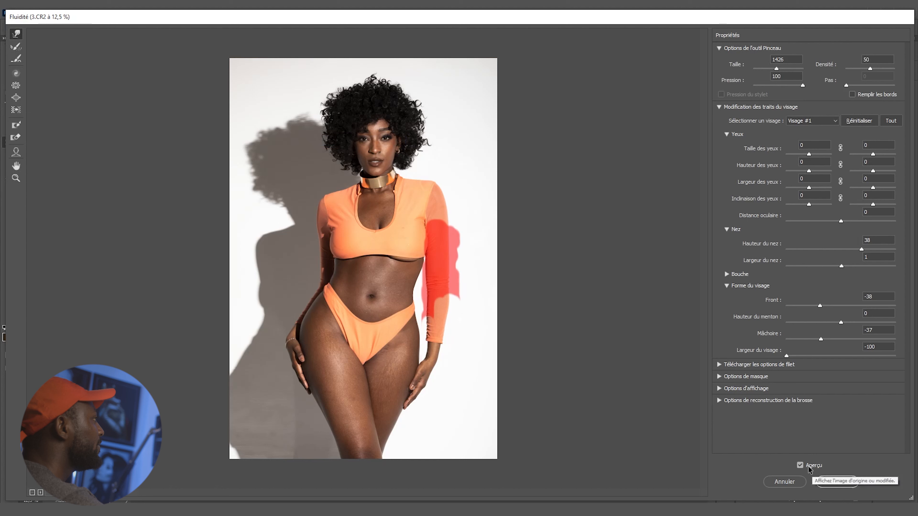
pyautogui.click(801, 465)
pyautogui.click(801, 466)
pyautogui.click(801, 466)
pyautogui.click(800, 465)
pyautogui.click(801, 466)
pyautogui.click(800, 466)
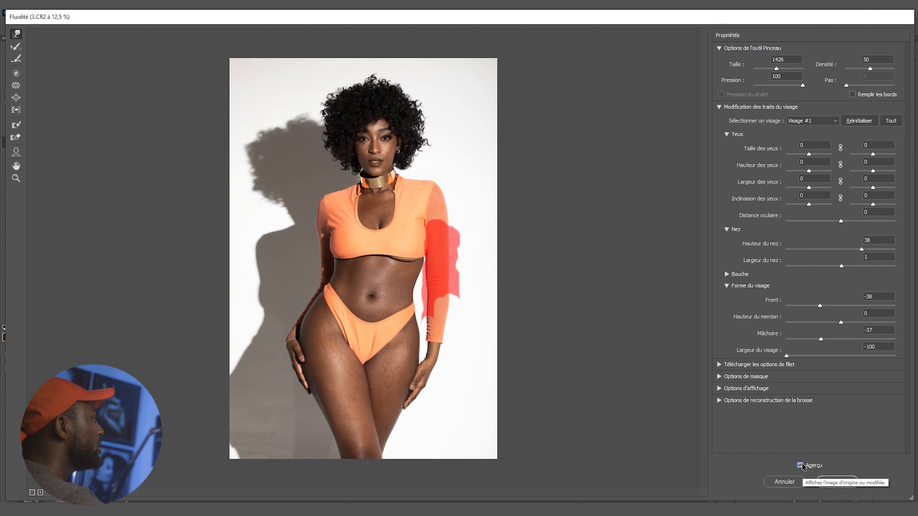
pyautogui.click(801, 465)
pyautogui.click(800, 466)
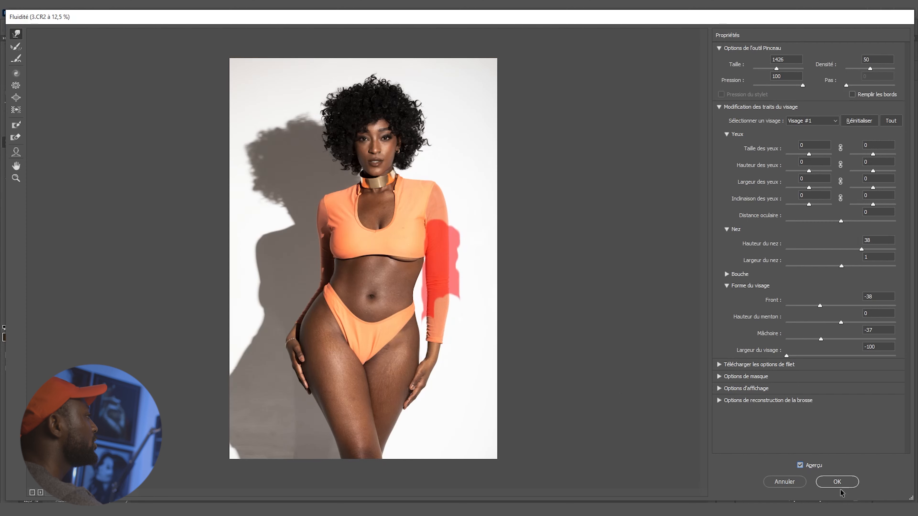
# Apply the Liquify filter, and hide and reshow the copie layer to compare the result with the original.
pyautogui.click(838, 482)
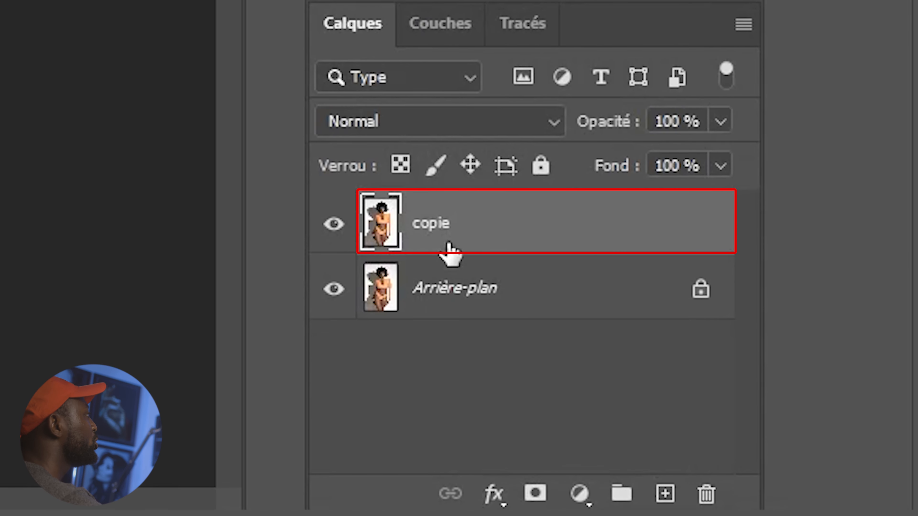
pyautogui.click(334, 224)
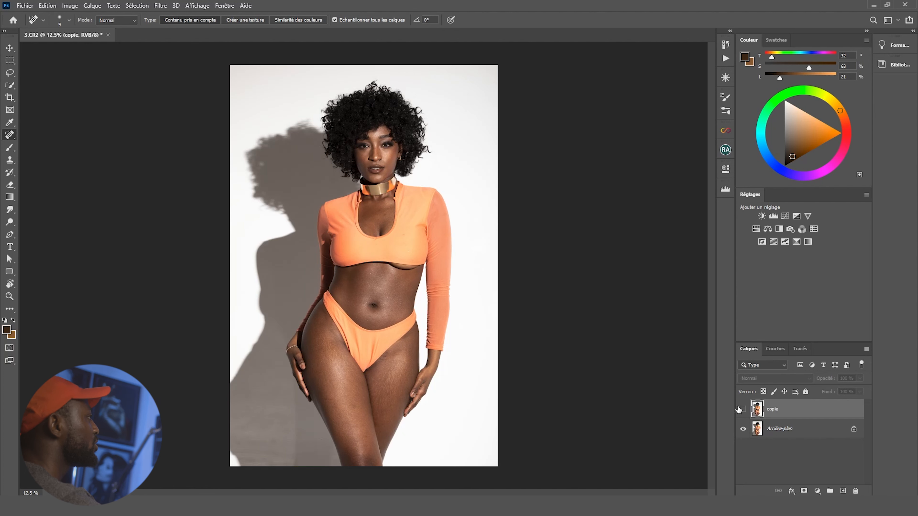
pyautogui.click(743, 410)
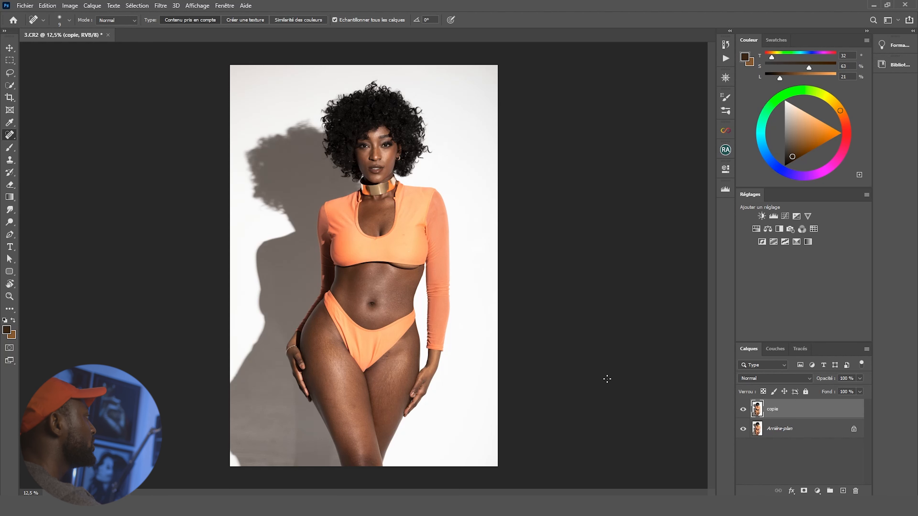
# Replace the copie layer with a fresh duplicate of the background layer named fluidite.
pyautogui.moveTo(827, 413); pyautogui.dragTo(855, 490)
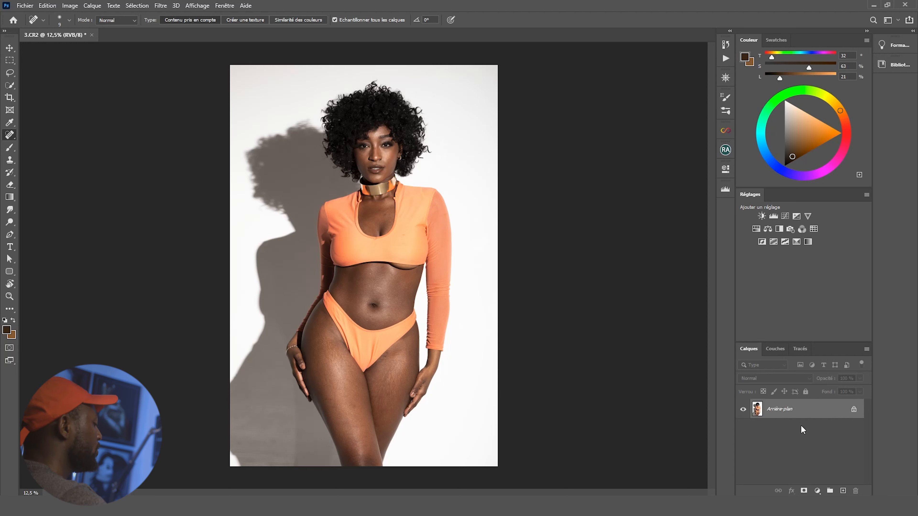
pyautogui.hotkey('ctrl', 'j')
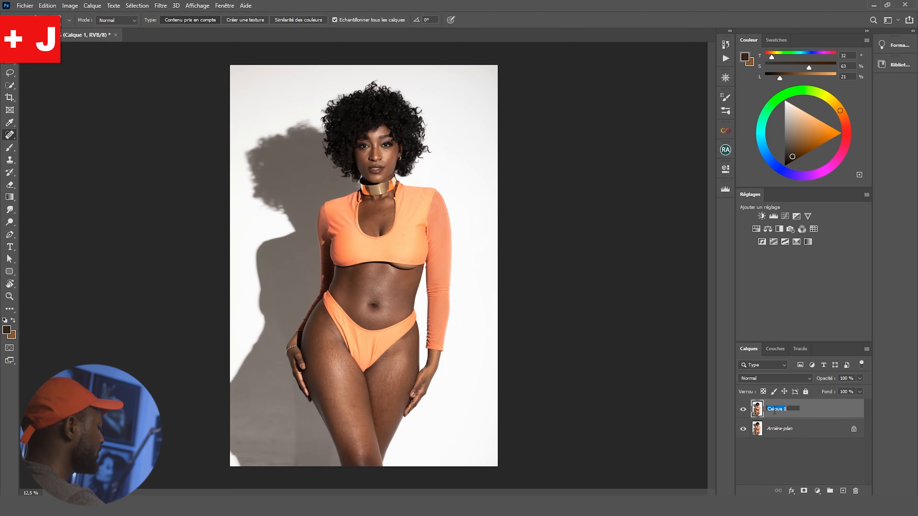
pyautogui.write('fluidite')
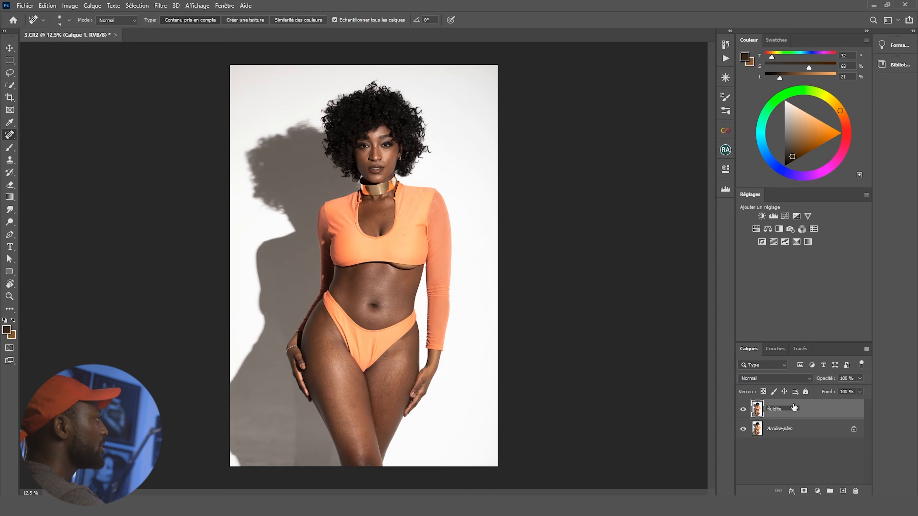
pyautogui.click(824, 417)
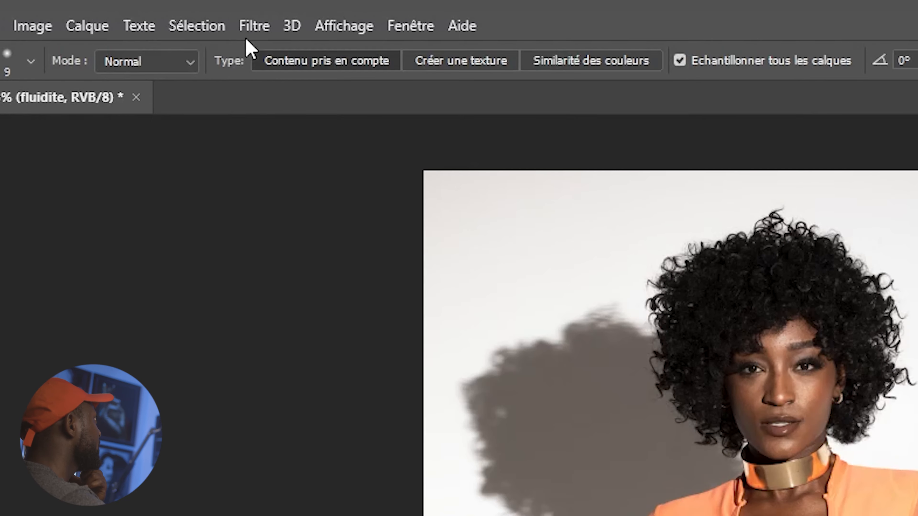
# Open the Liquify filter on the fluidite layer and protect the sleeved arm against the white wall with the Freeze Mask tool, brush size 242.
pyautogui.click(161, 6)
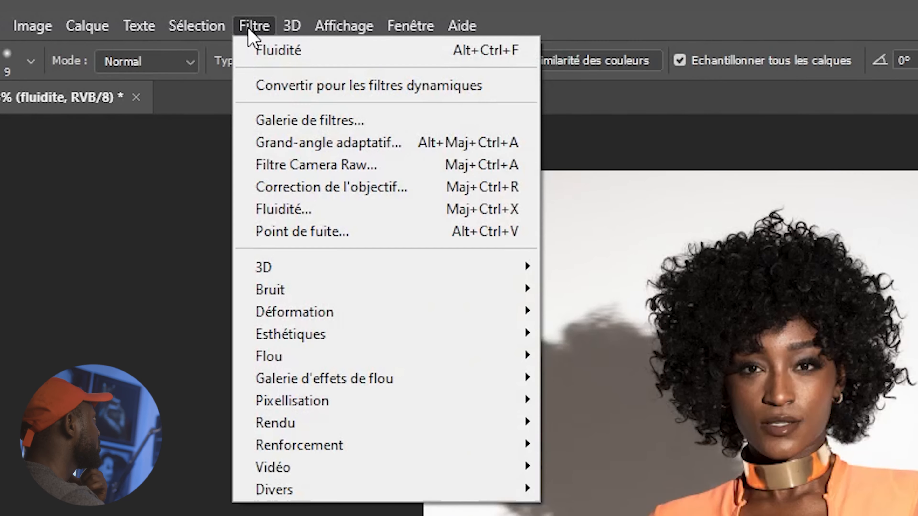
pyautogui.click(299, 216)
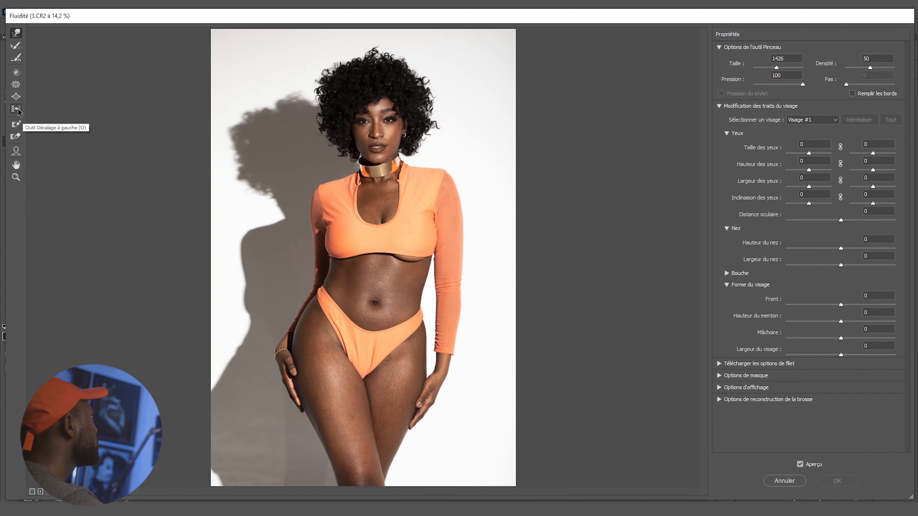
pyautogui.click(16, 127)
pyautogui.moveTo(452, 292)
pyautogui.mouseDown()
pyautogui.moveTo(438, 250)
pyautogui.moveTo(450, 266)
pyautogui.moveTo(464, 242)
pyautogui.moveTo(458, 292)
pyautogui.mouseUp()
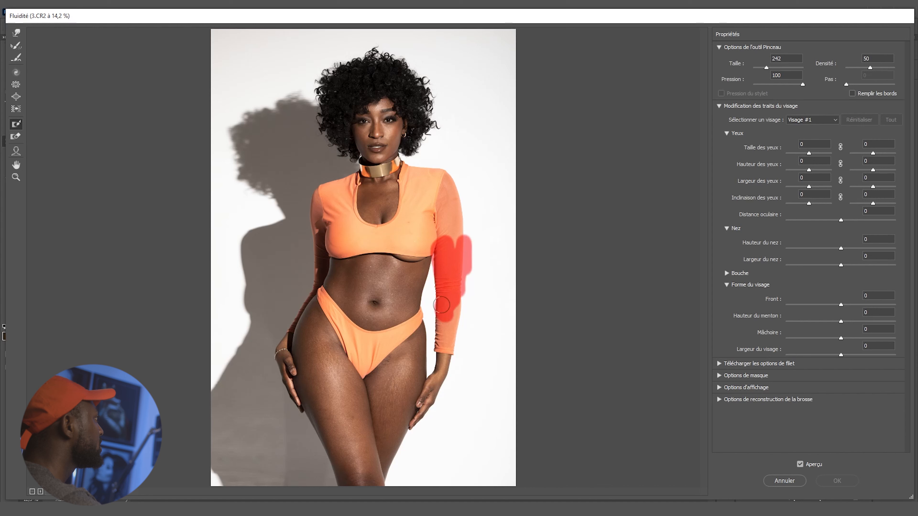
pyautogui.moveTo(457, 314); pyautogui.dragTo(446, 322)
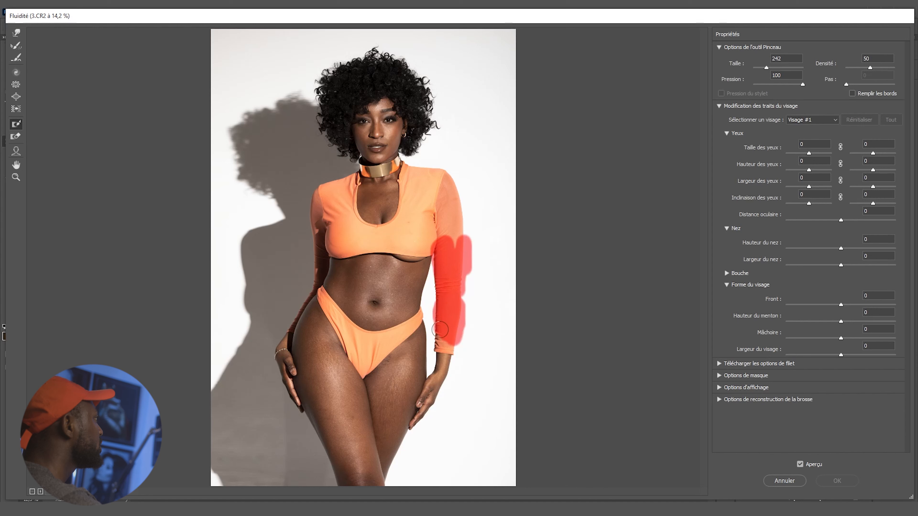
pyautogui.moveTo(440, 345); pyautogui.dragTo(431, 381)
pyautogui.moveTo(446, 334)
pyautogui.mouseDown()
pyautogui.moveTo(468, 253)
pyautogui.moveTo(470, 219)
pyautogui.moveTo(447, 225)
pyautogui.moveTo(446, 241)
pyautogui.moveTo(460, 247)
pyautogui.moveTo(455, 206)
pyautogui.mouseUp()
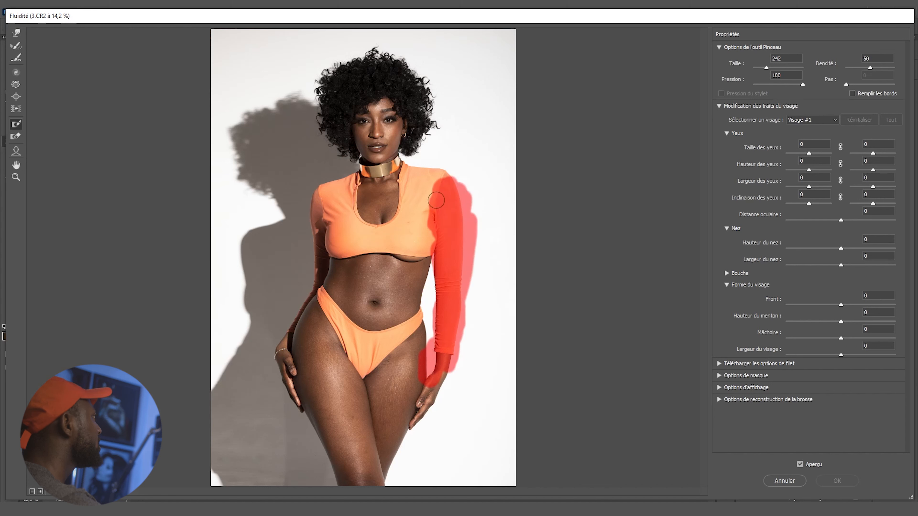
# With the Forward Warp tool at brush size 922, push in the waist beside the frozen arm.
pyautogui.click(16, 34)
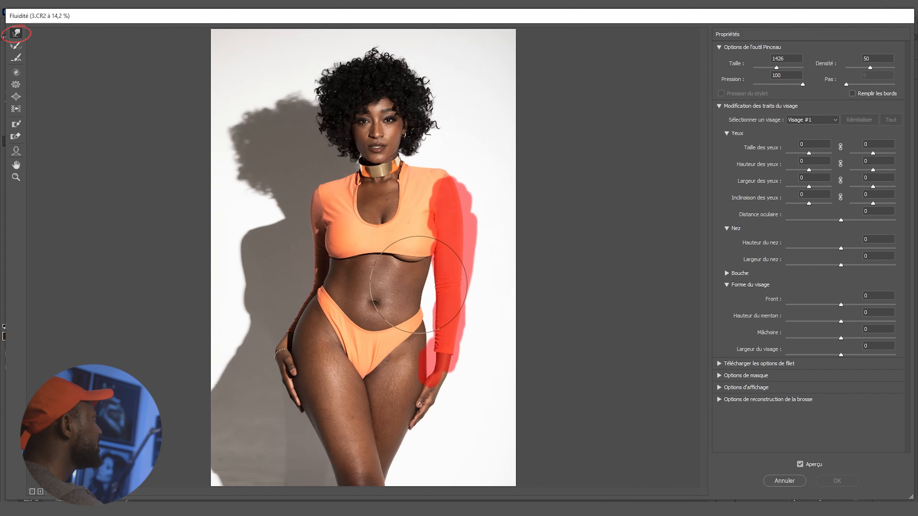
pyautogui.keyDown('alt'); pyautogui.click(418, 285); pyautogui.keyUp('alt')
pyautogui.moveTo(418, 285); pyautogui.dragTo(390, 288)
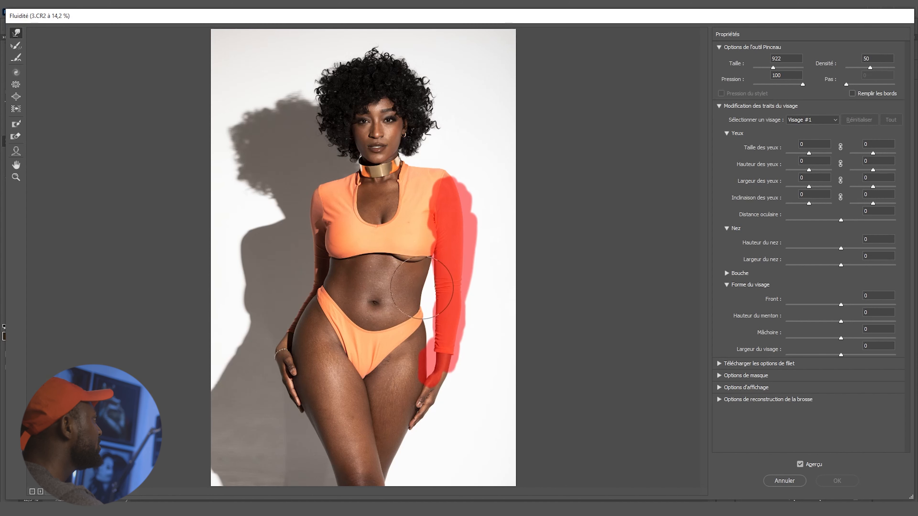
pyautogui.moveTo(421, 288); pyautogui.dragTo(426, 276)
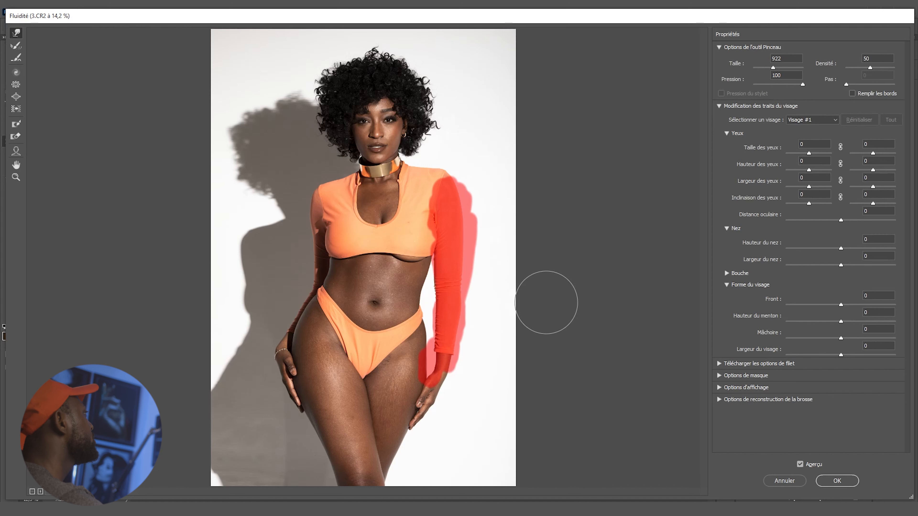
# Compare the waist before and after the warp by repeatedly switching the preview off and on.
pyautogui.click(801, 464)
pyautogui.click(802, 465)
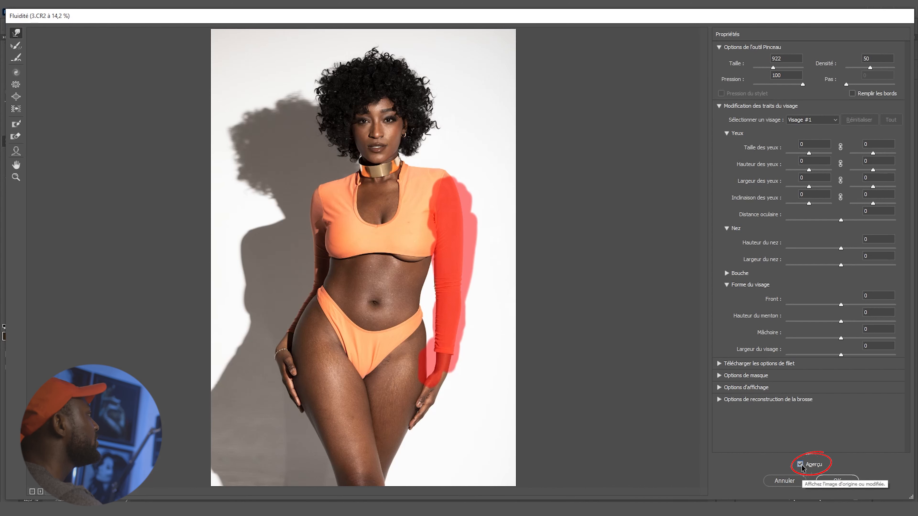
pyautogui.click(801, 465)
pyautogui.click(801, 465)
pyautogui.click(800, 464)
pyautogui.click(800, 465)
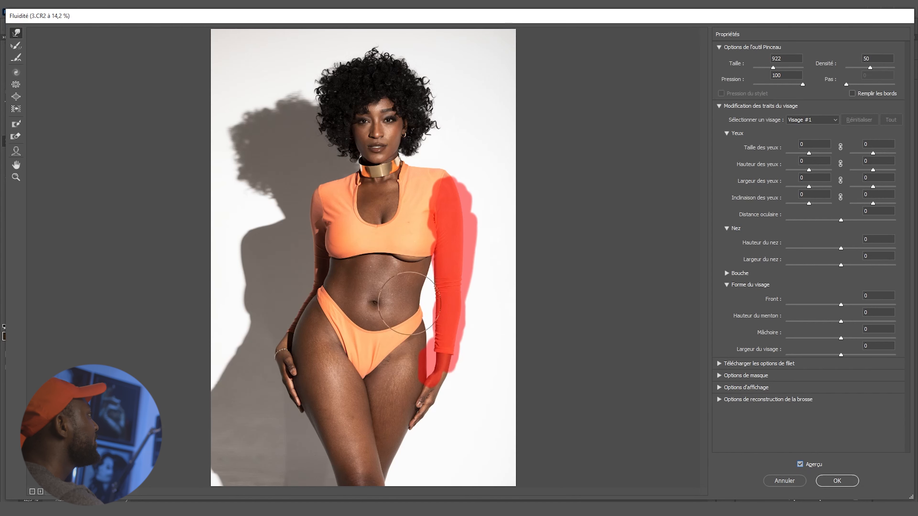
# Choose the Pucker tool (Contraction) and reduce its brush size to 371 for the waist beside the frozen arm.
pyautogui.click(16, 98)
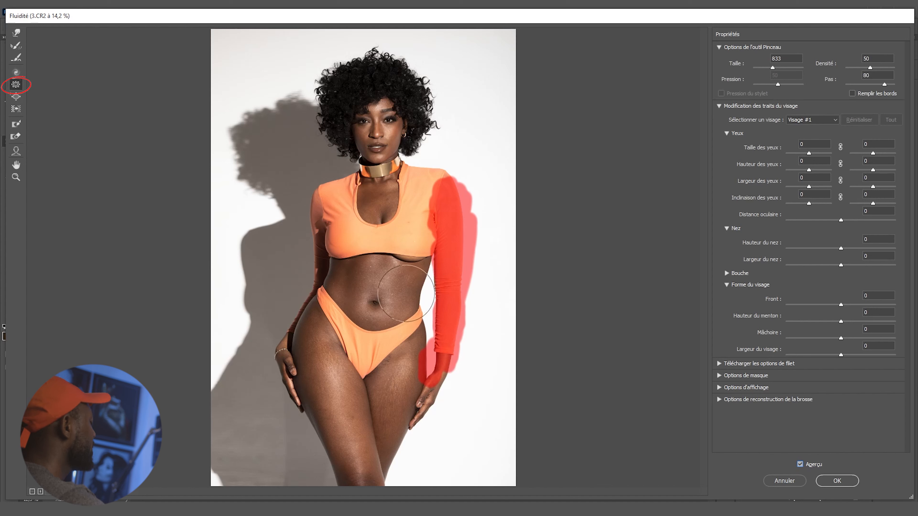
pyautogui.moveTo(406, 293); pyautogui.dragTo(353, 295)
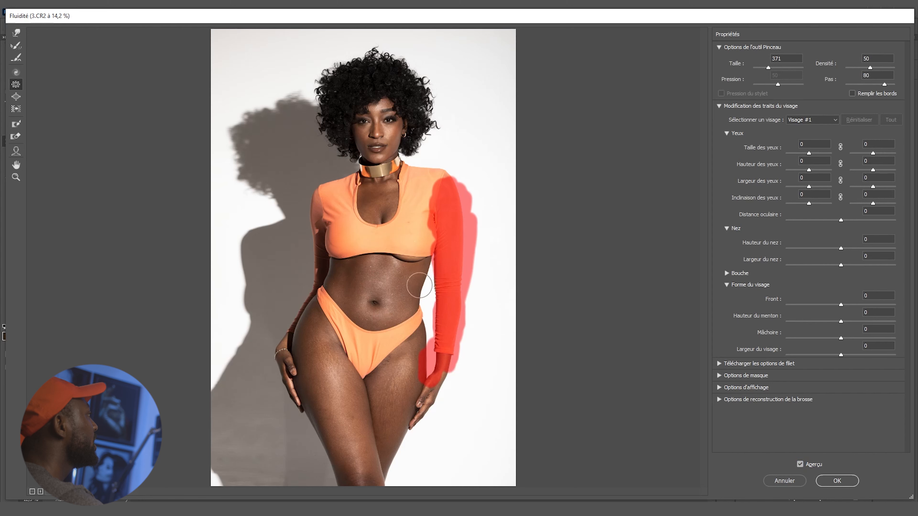